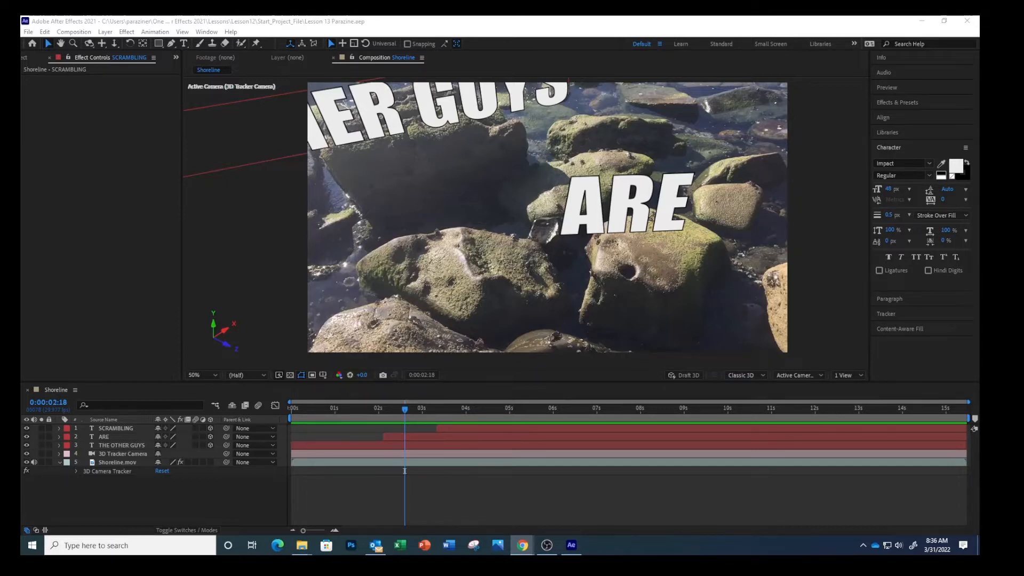
At 0:00:06:06, create a solid from the Shoreline.mov 3D Camera Tracker points on the rock beside the crabs.
click(49, 400)
text(606)
key(Return)
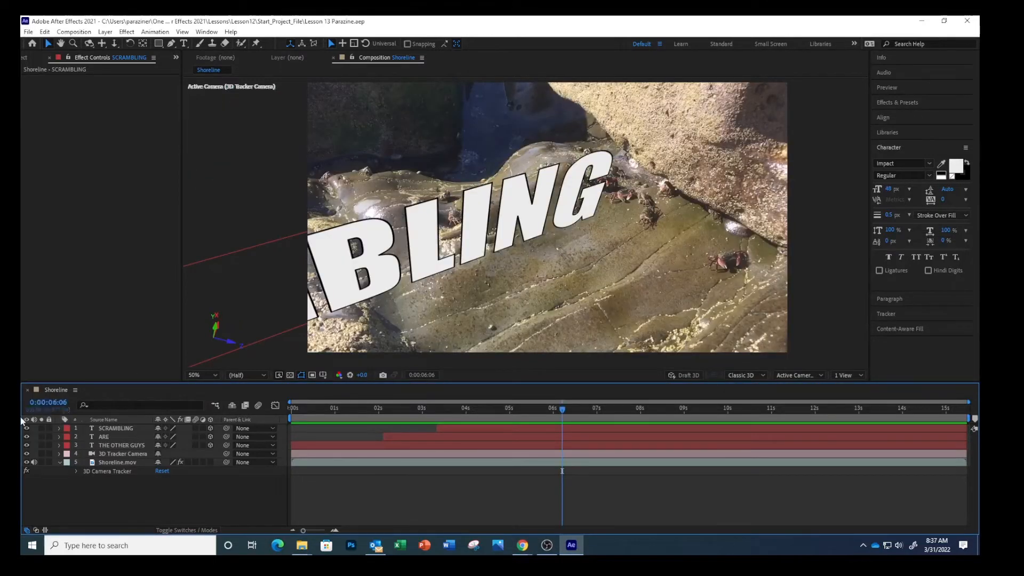
click(102, 462)
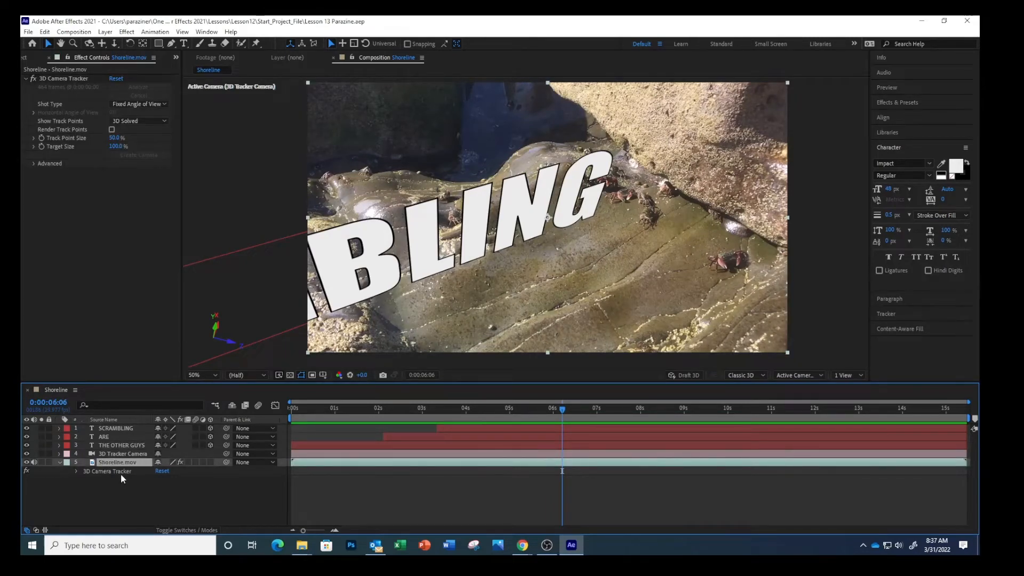
click(118, 472)
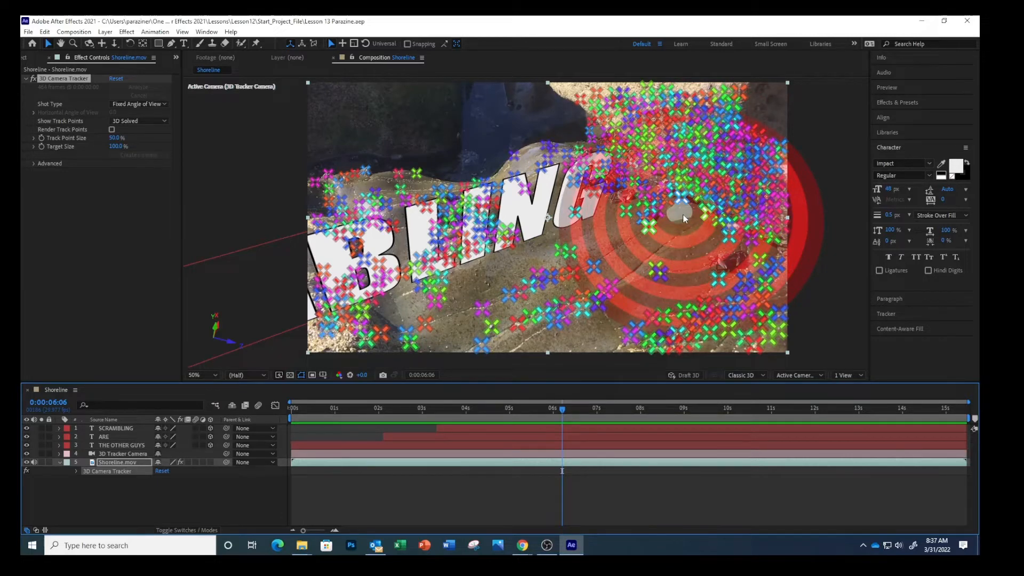
right_click(684, 218)
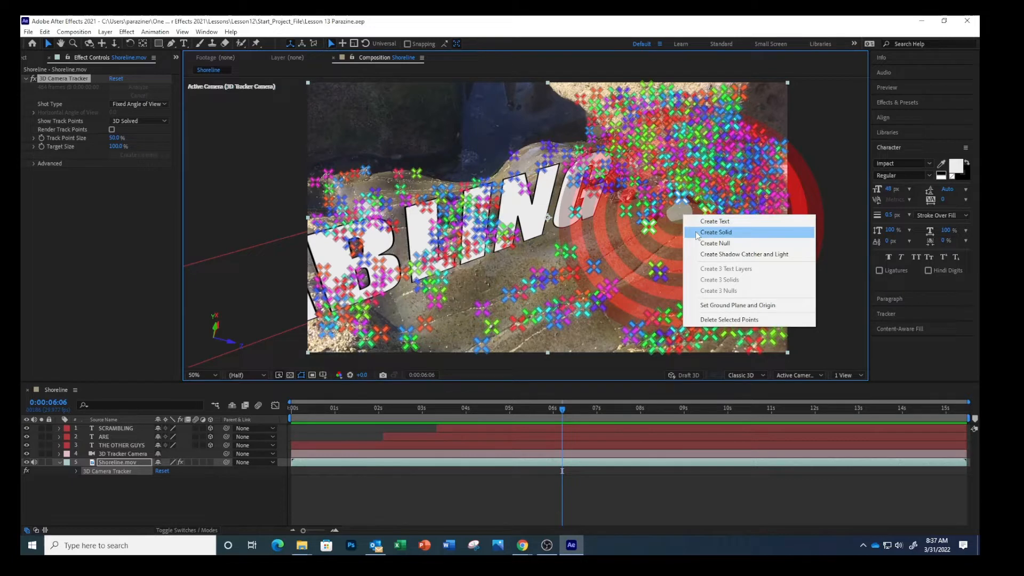
click(696, 233)
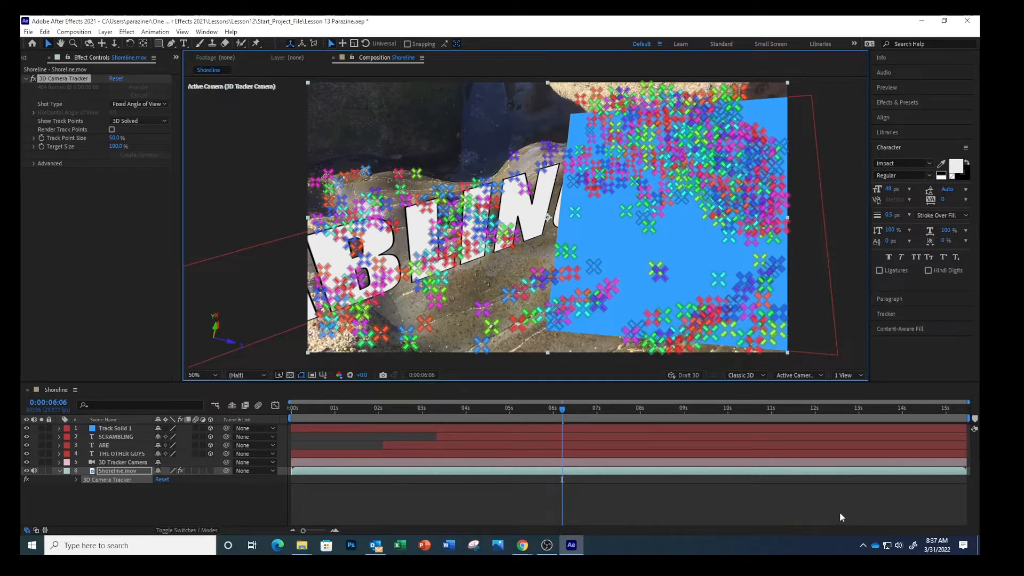
Pre-compose the Track Solid 1 layer as Crab Quote 1, leaving all attributes in Shoreline.
right_click(120, 428)
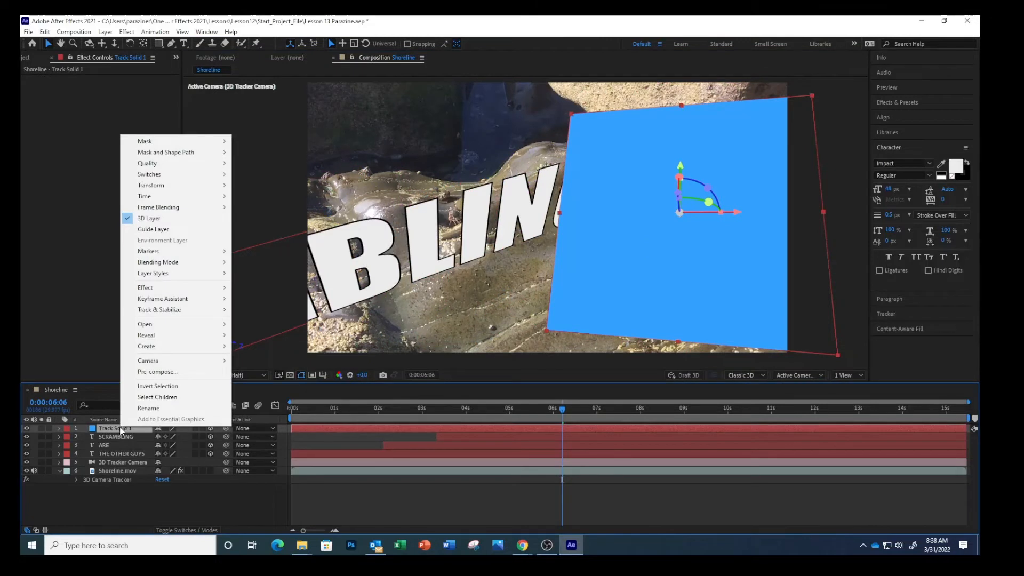
click(159, 374)
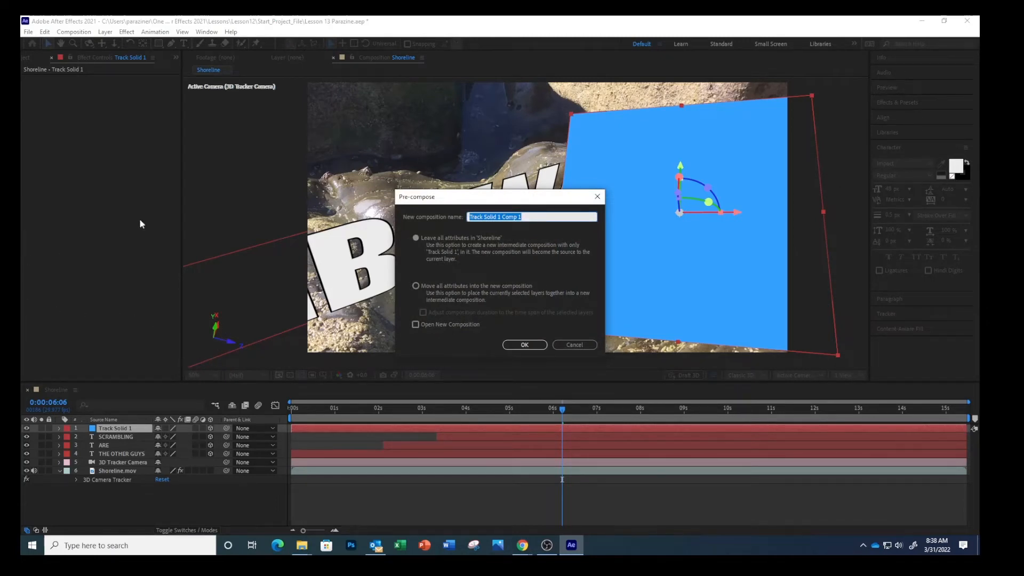
text(Crab C)
text(uote 1)
click(524, 345)
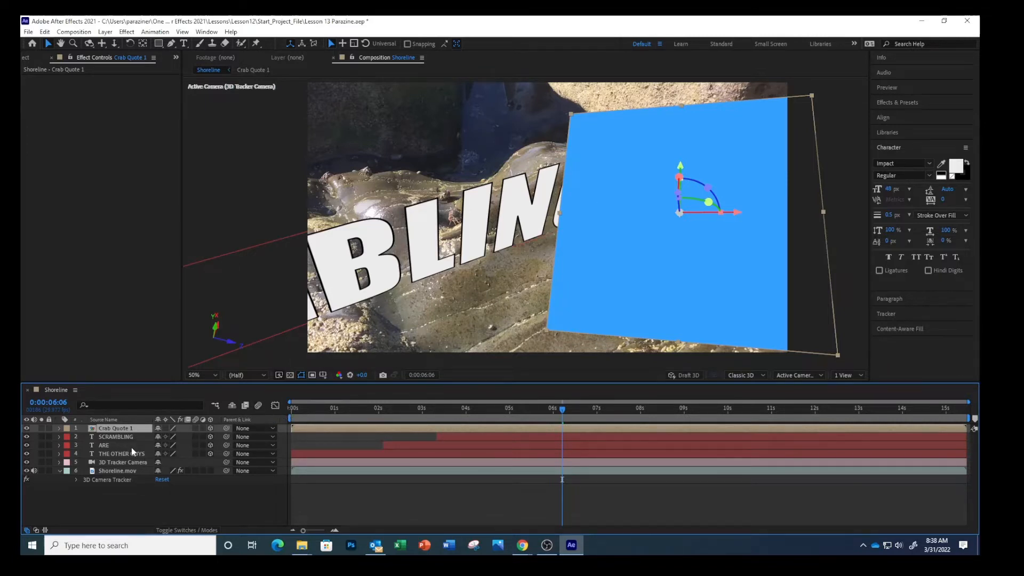
Open the Crab Quote 1 composition and delete its Track Solid 1 layer.
double_click(122, 429)
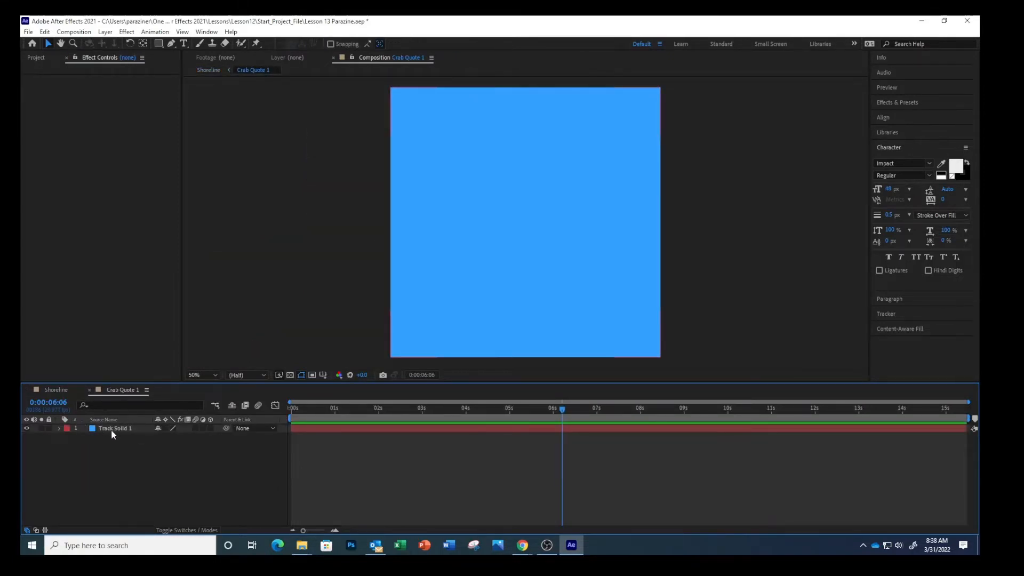
right_click(112, 430)
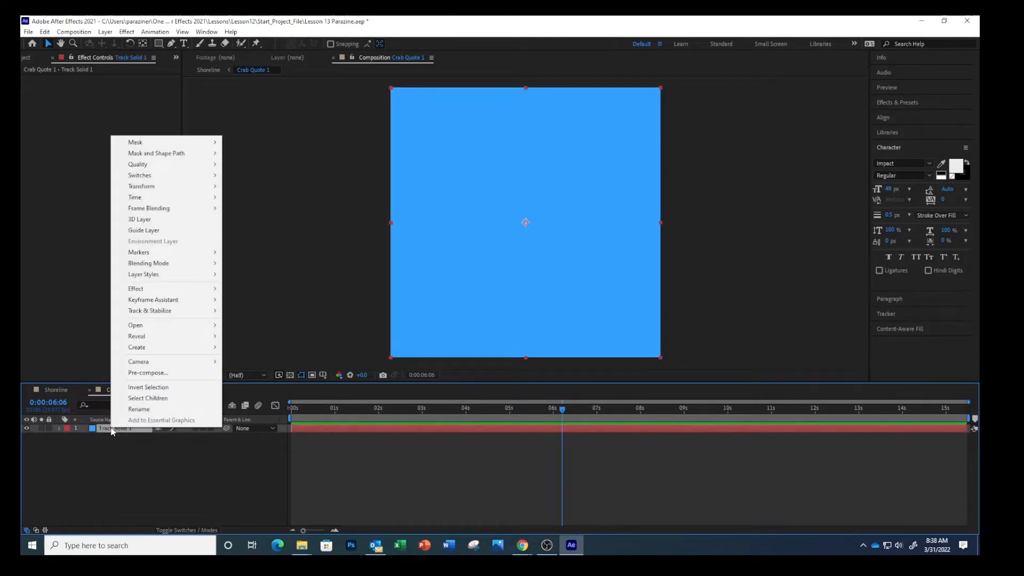
click(112, 429)
key(Delete)
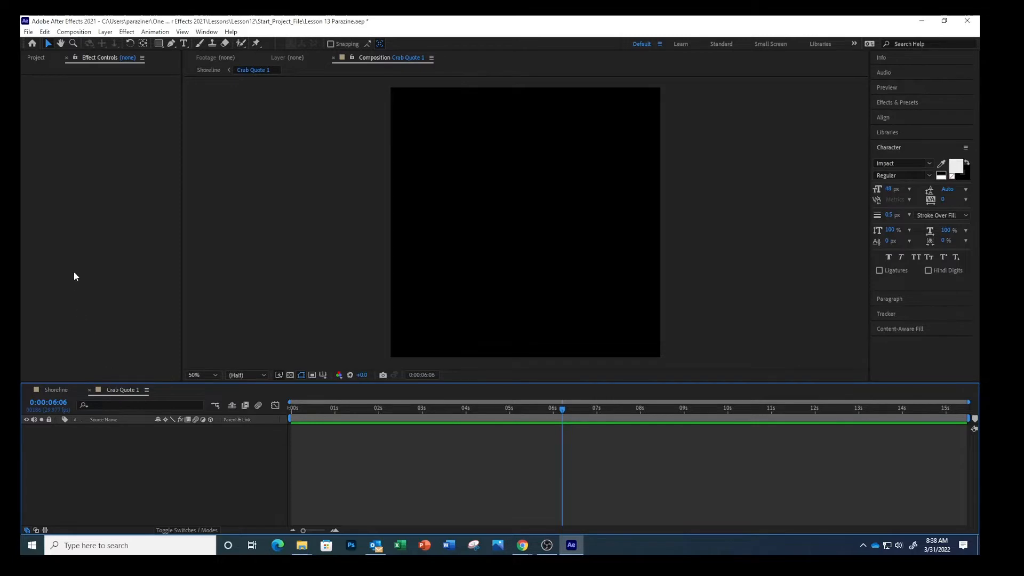
Add Quote1.psd to the Crab Quote 1 composition and fit it to the comp width.
click(35, 57)
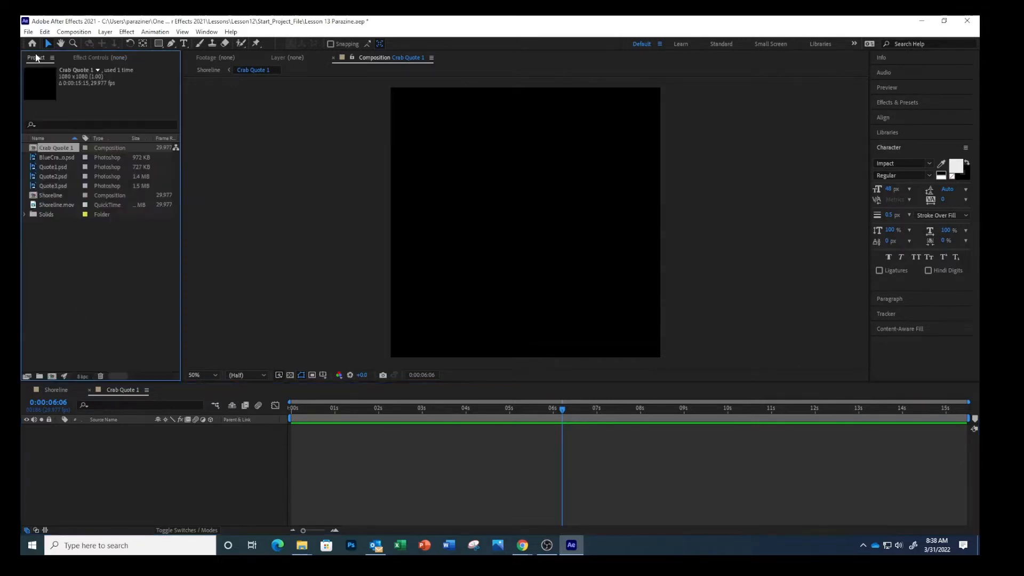
click(54, 169)
drag(54, 168, 94, 444)
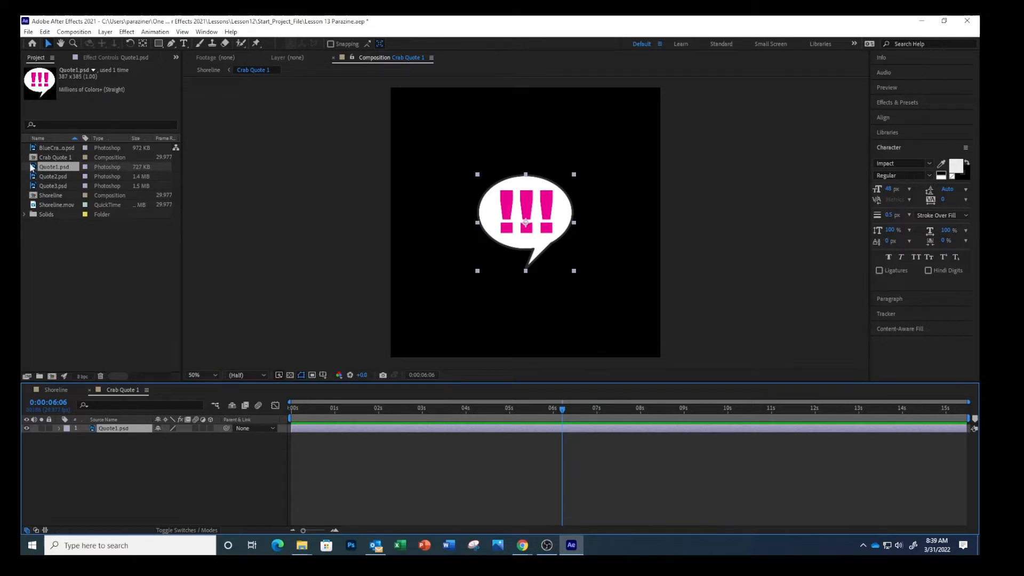
click(105, 31)
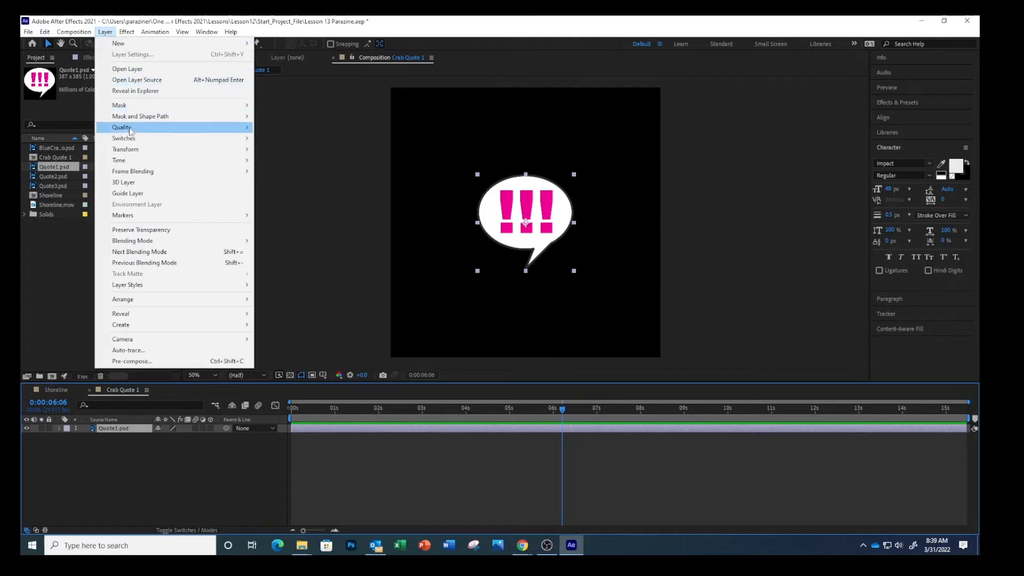
mouse_move(133, 150)
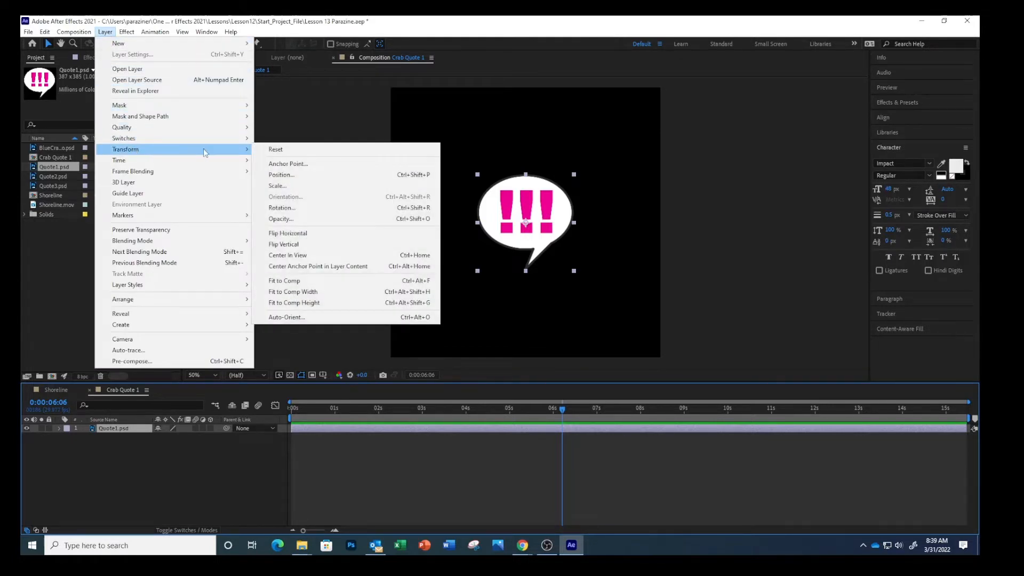
click(287, 292)
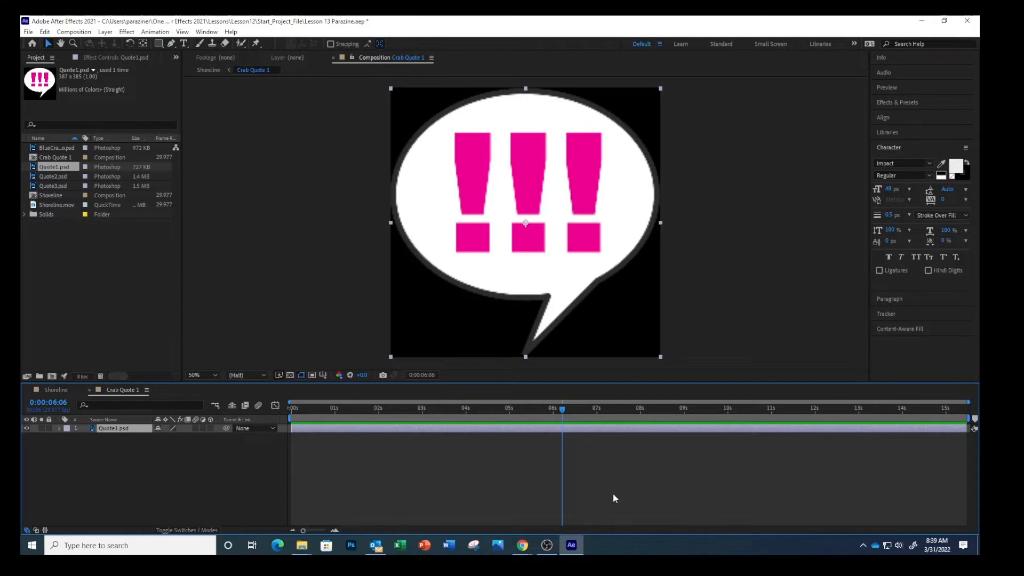
In the Shoreline composition, shrink the Crab Quote 1 bubble and place it so its tail points at the crab by the G.
click(46, 388)
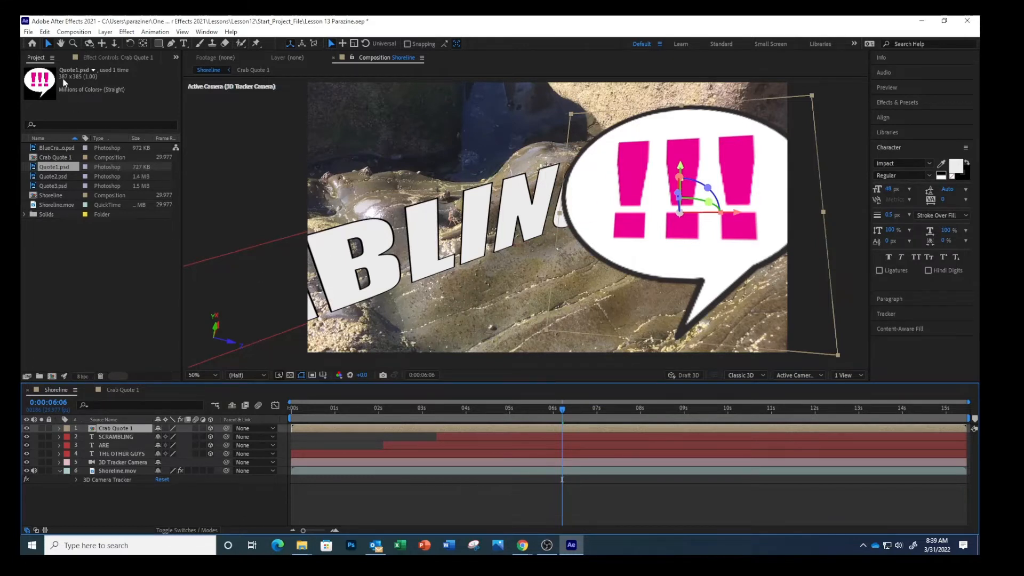
click(572, 120)
drag(572, 120, 633, 186)
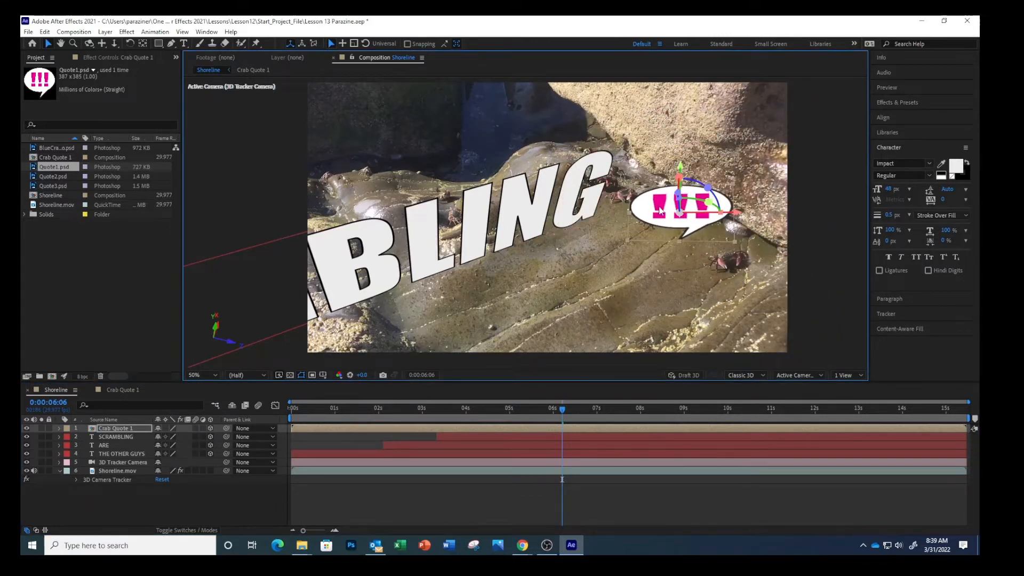
drag(677, 238, 630, 152)
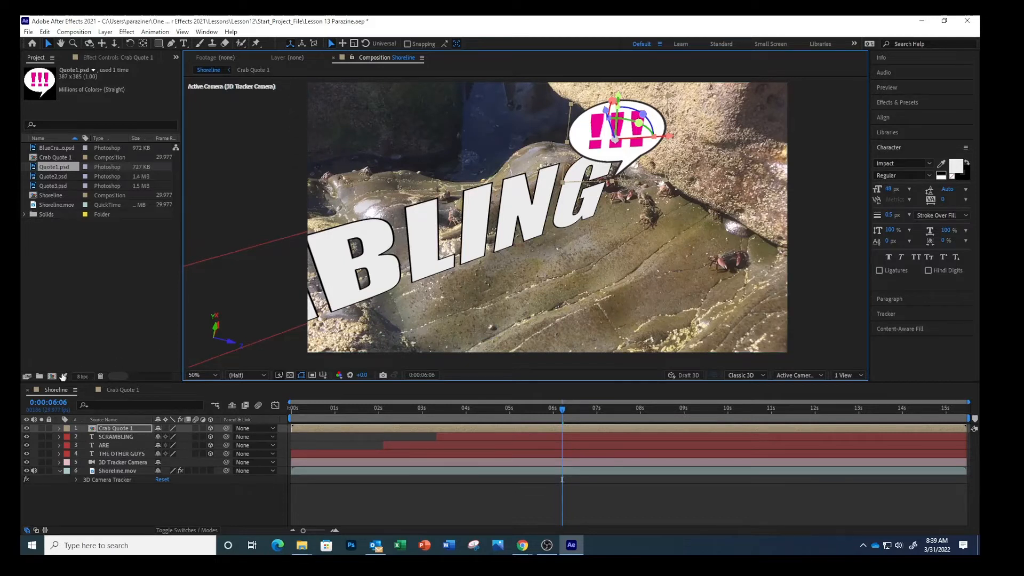
Go to 0:00:07:15 and set the Shoreline.mov 3D Camera Tracker's track point size to 25%.
click(57, 402)
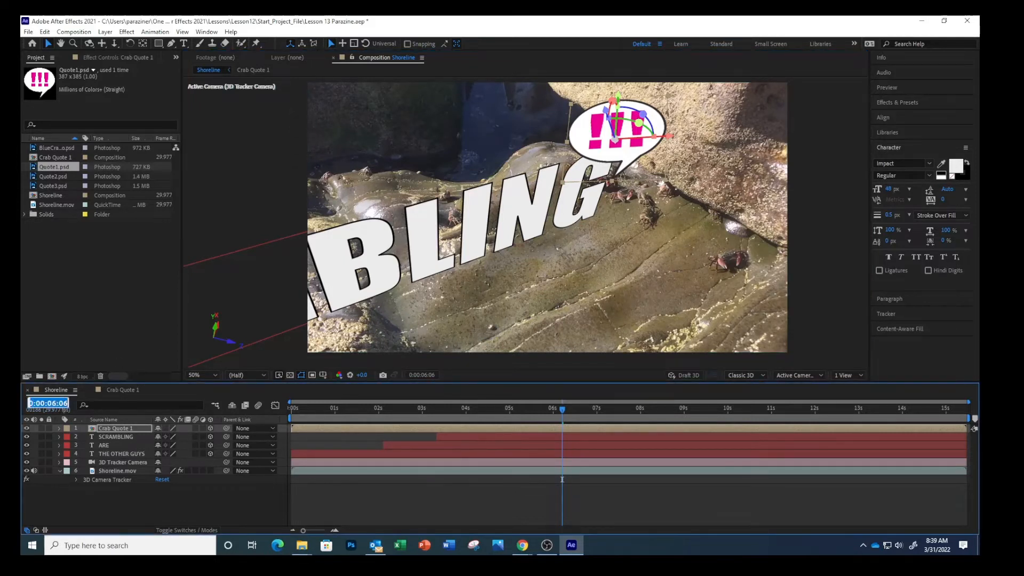
text(715)
key(Return)
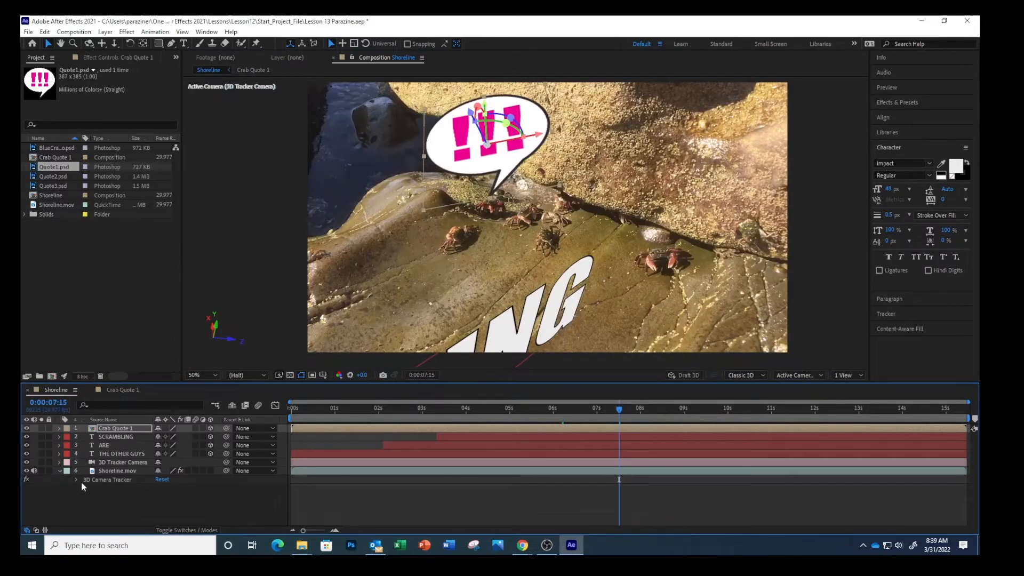
click(123, 472)
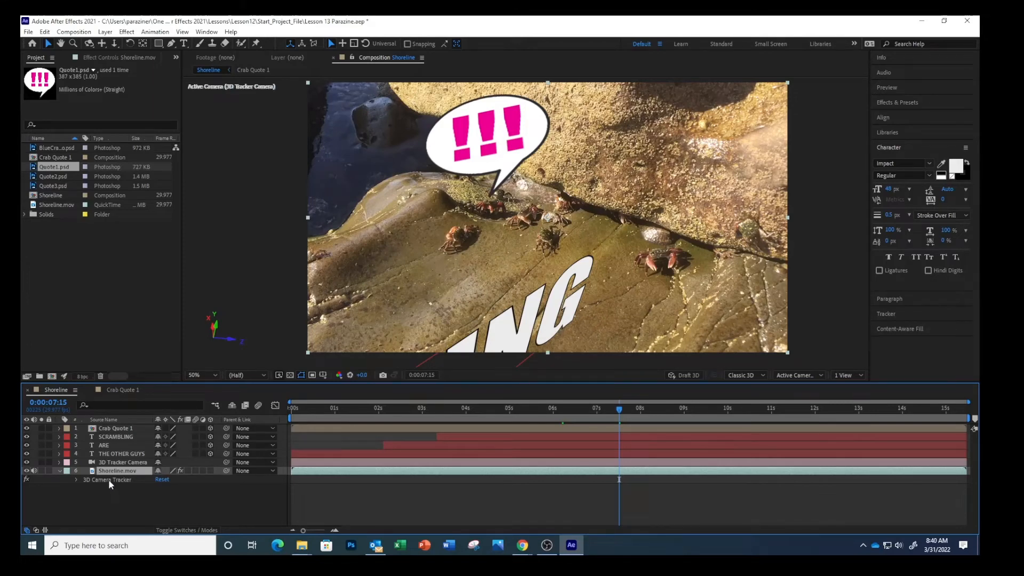
click(108, 479)
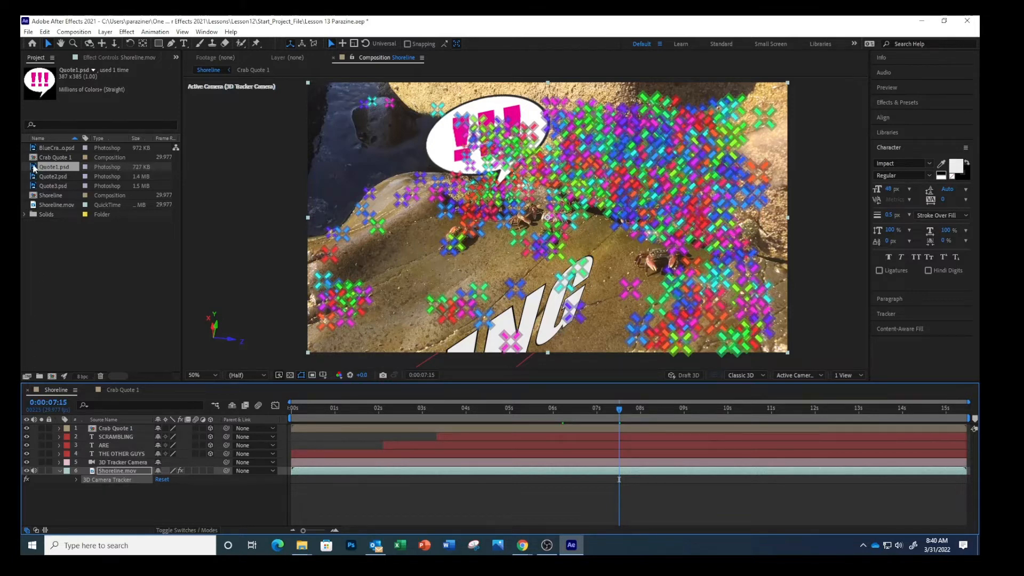
click(104, 56)
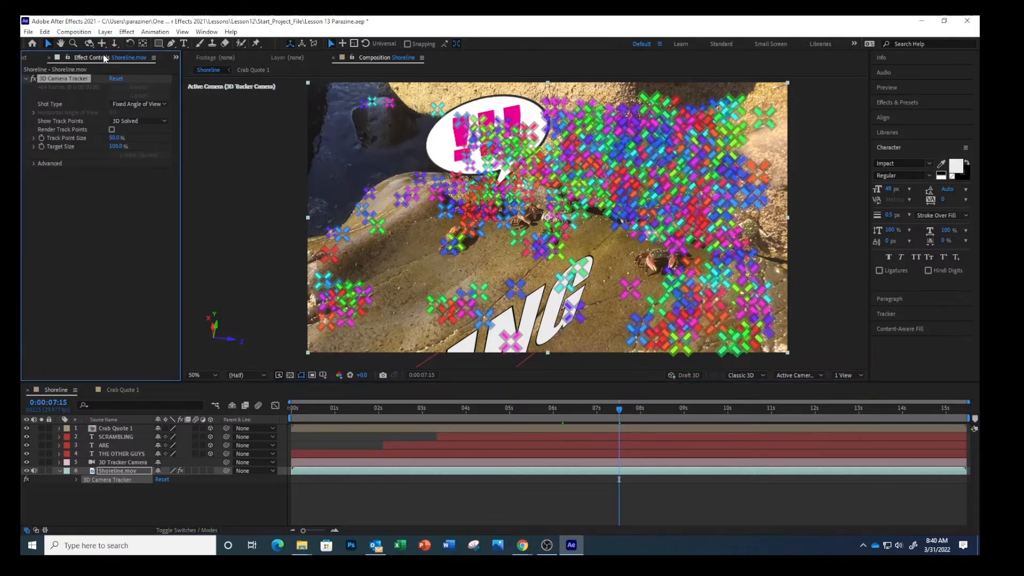
click(110, 137)
text(25)
key(Return)
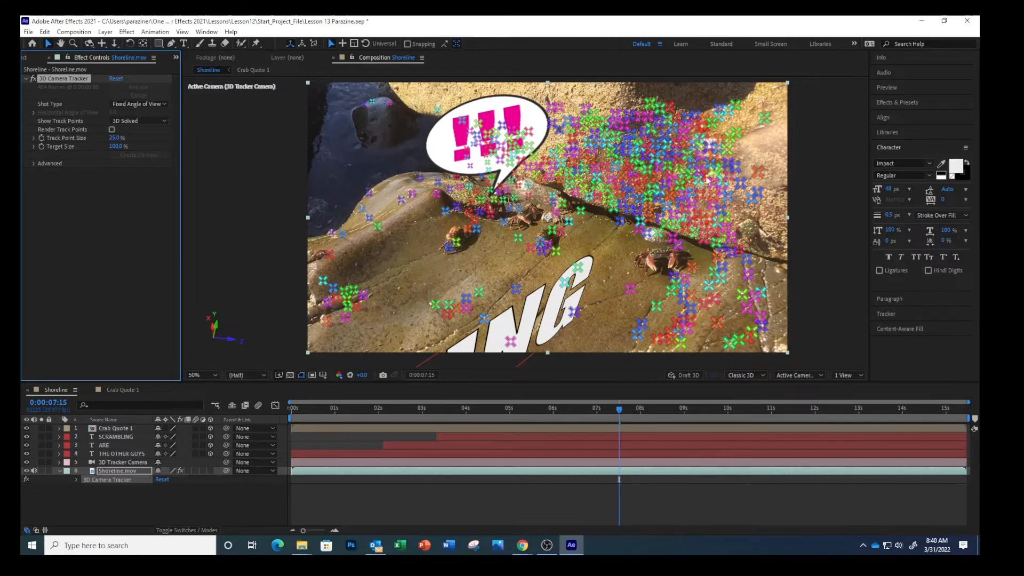
Create a solid from the track points near the crabs and pre-compose it as Crab Quote 2, leaving all attributes in Shoreline.
right_click(628, 220)
click(641, 238)
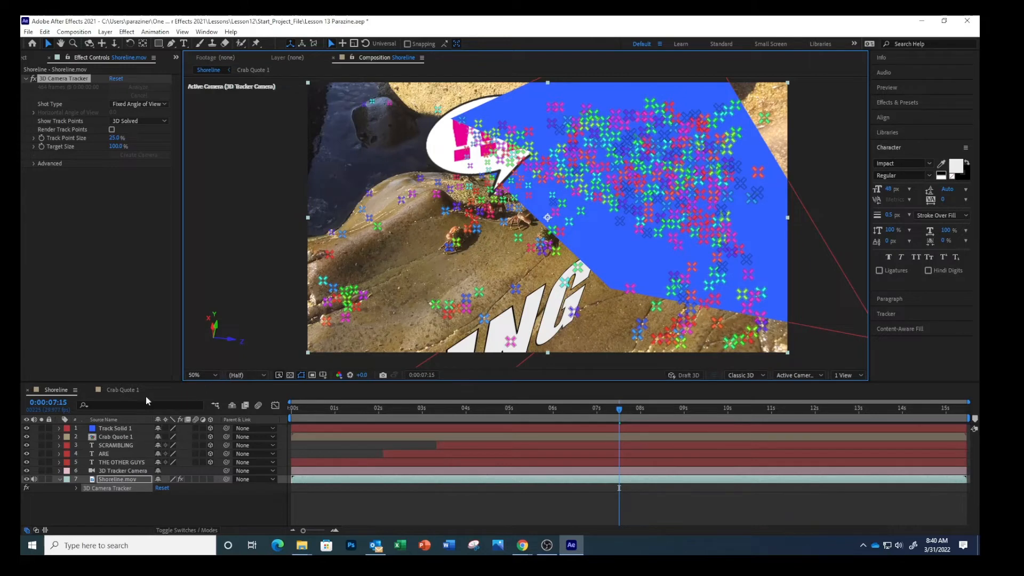
right_click(122, 430)
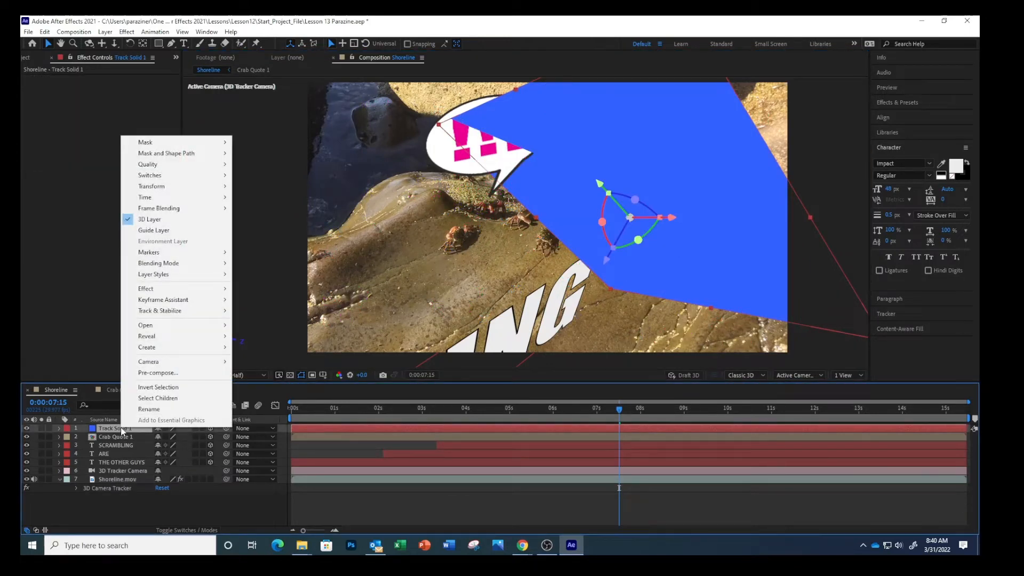
click(153, 374)
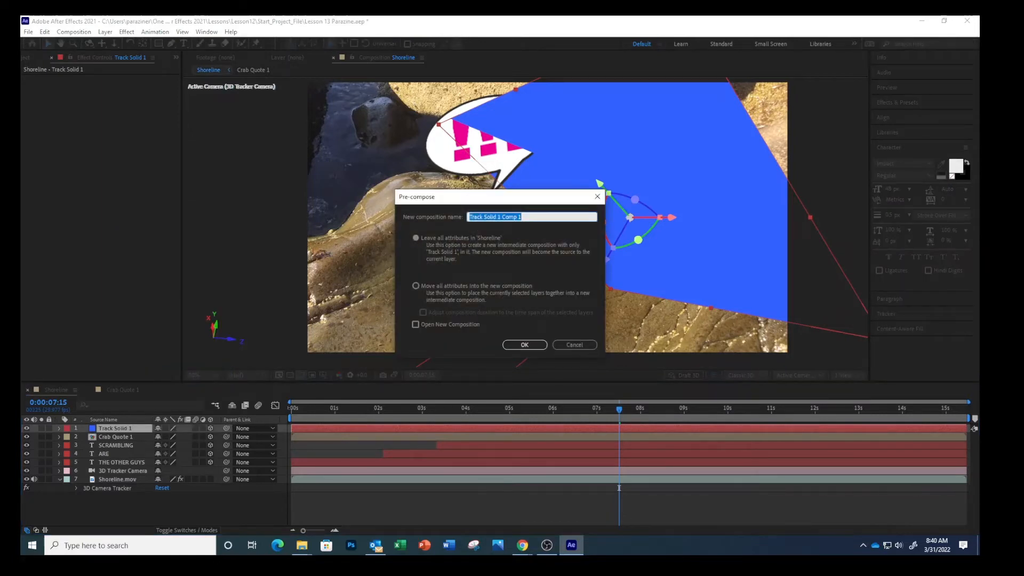
key(alt+Tab)
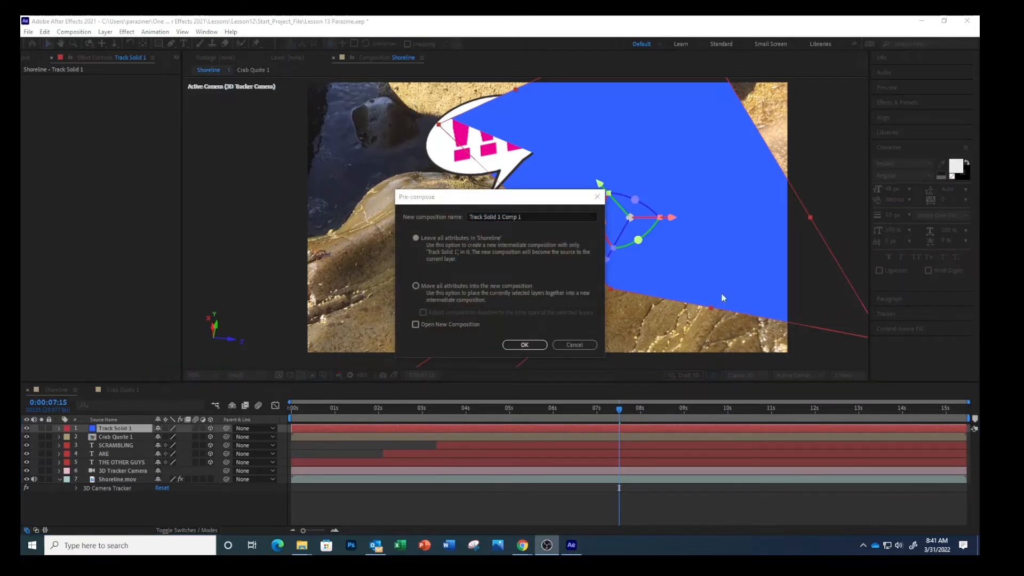
click(528, 217)
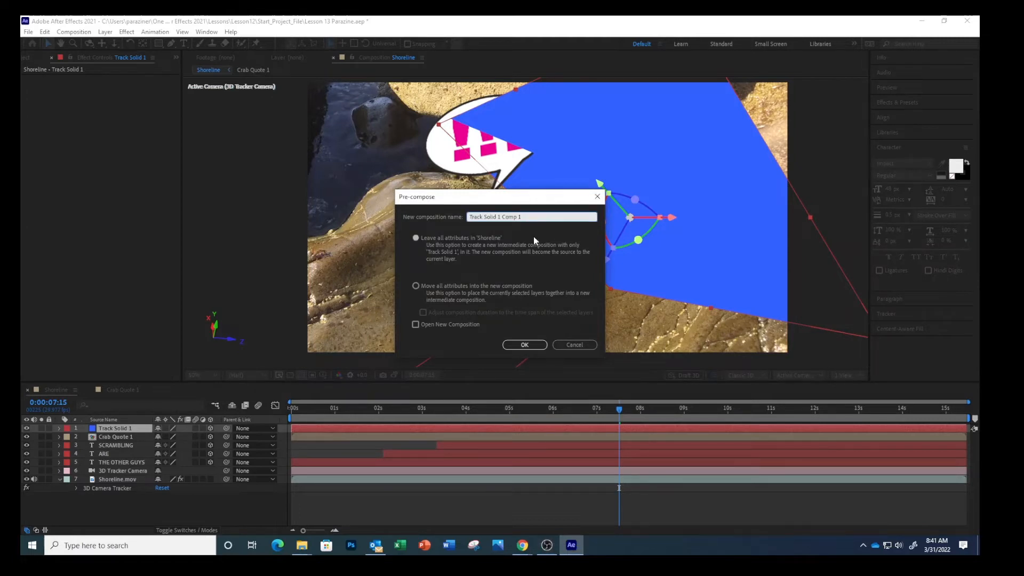
drag(524, 217, 429, 214)
text(Crab Quote 2)
click(525, 345)
key(alt+Tab)
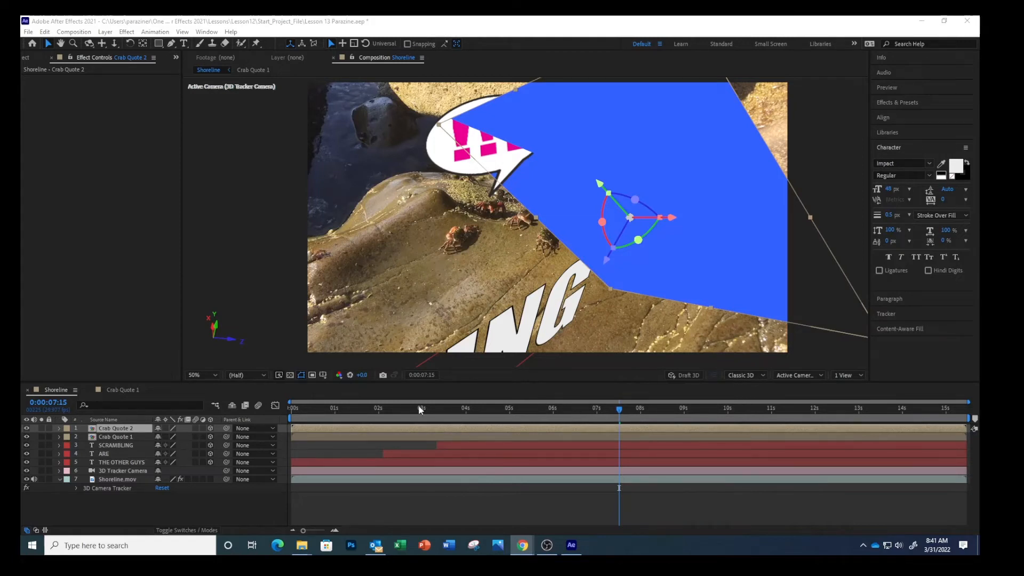
Delete the Track Solid 1 layer inside the Crab Quote 2 composition and show the project's files.
double_click(130, 427)
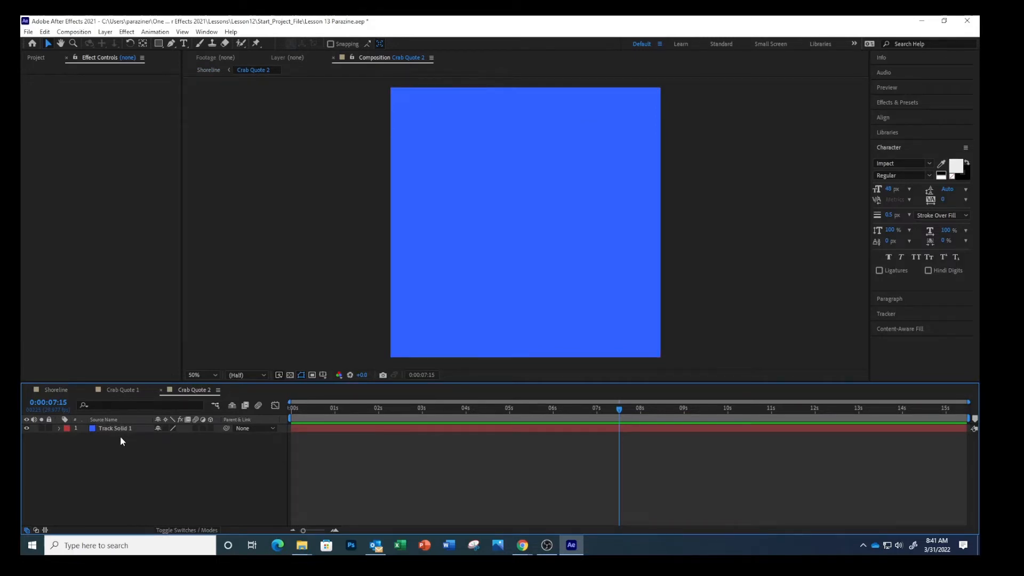
click(118, 430)
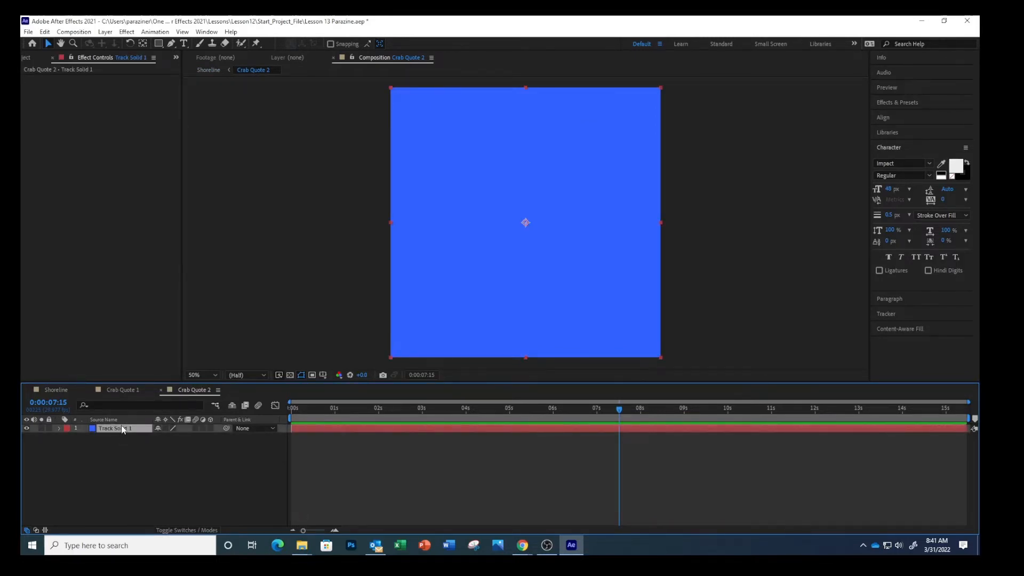
key(Delete)
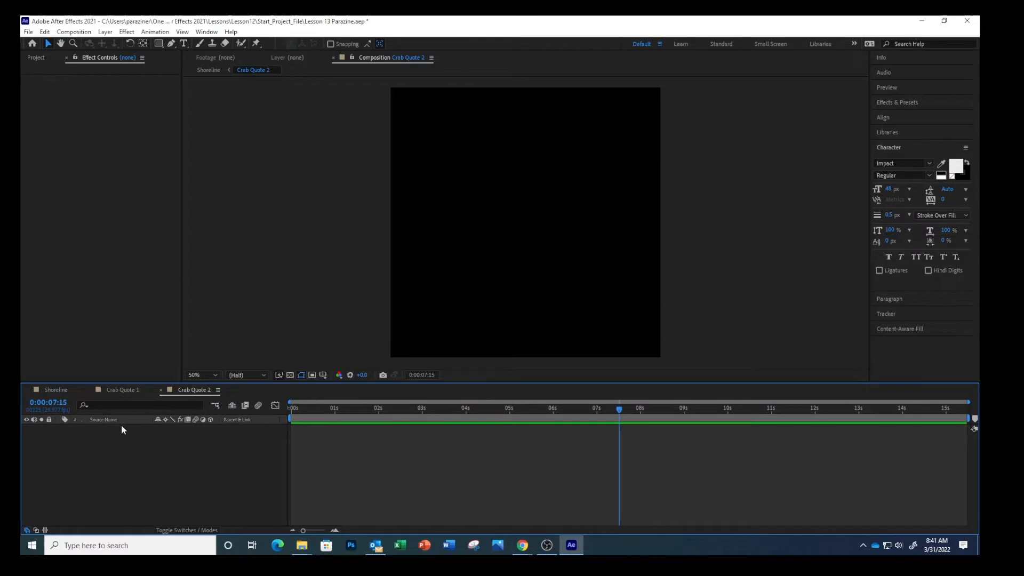
click(36, 55)
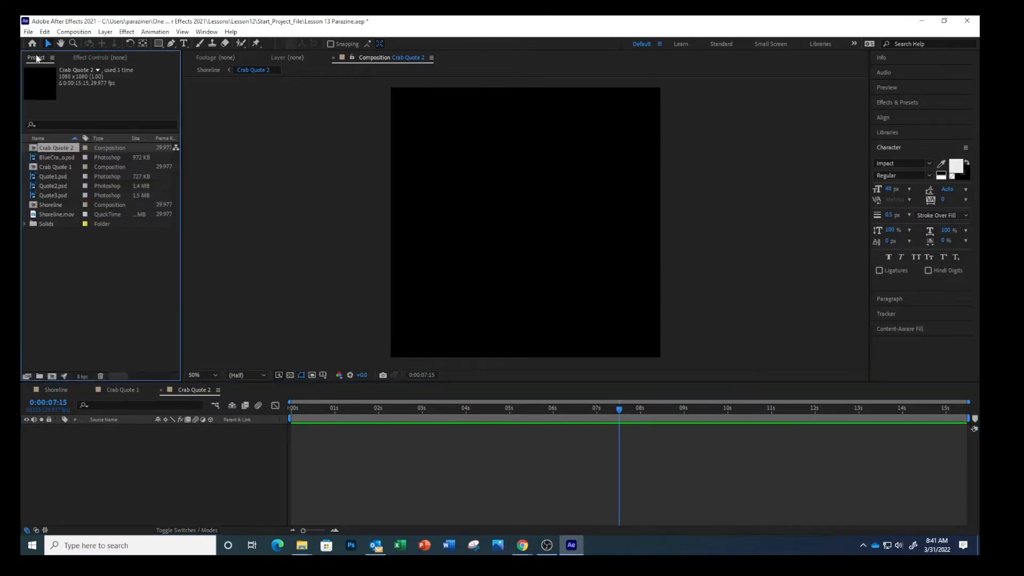
Add Quote2.psd to the Crab Quote 2 composition and fit the layer to the composition's size.
click(58, 188)
drag(59, 189, 125, 442)
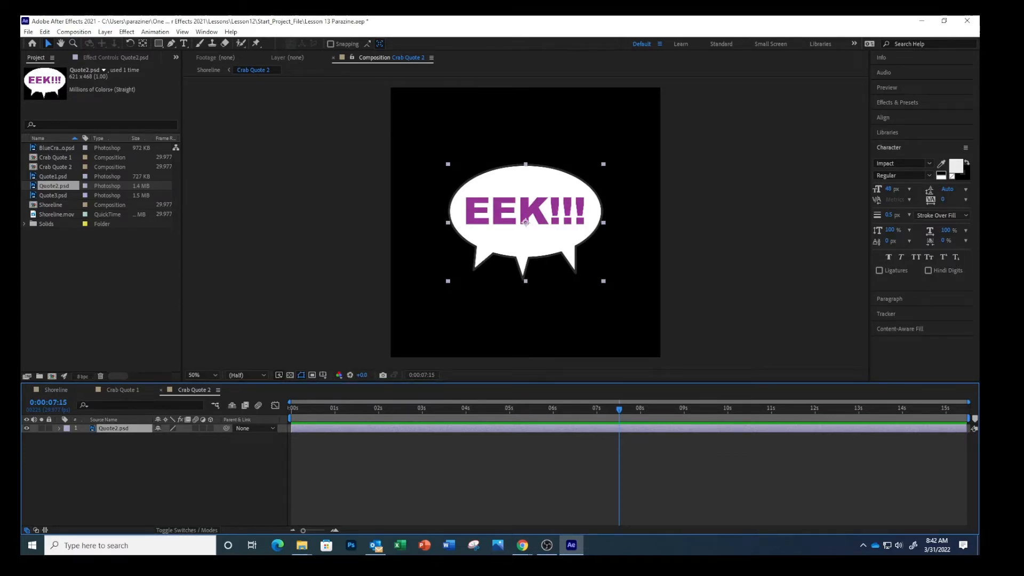
click(105, 32)
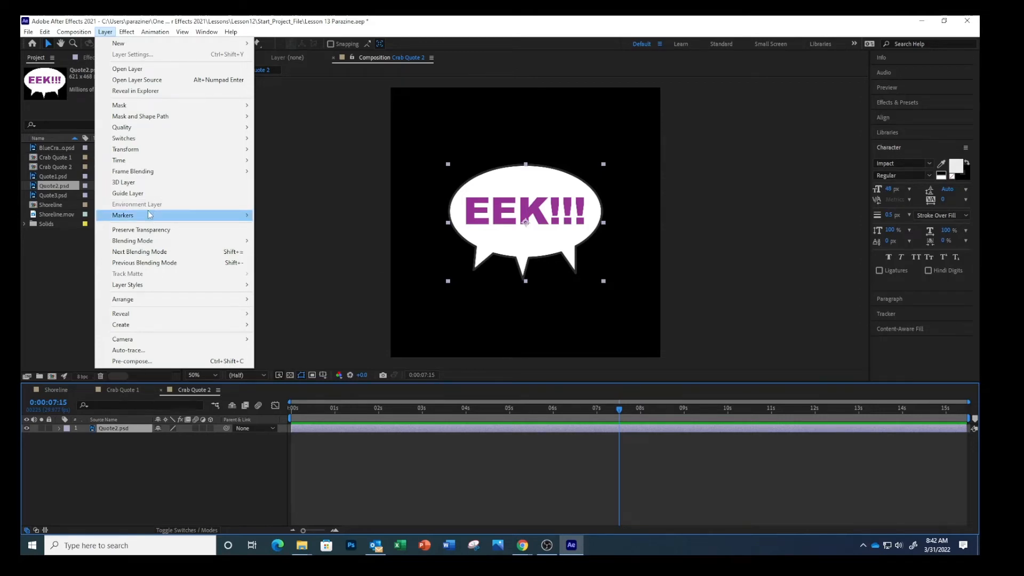
mouse_move(146, 300)
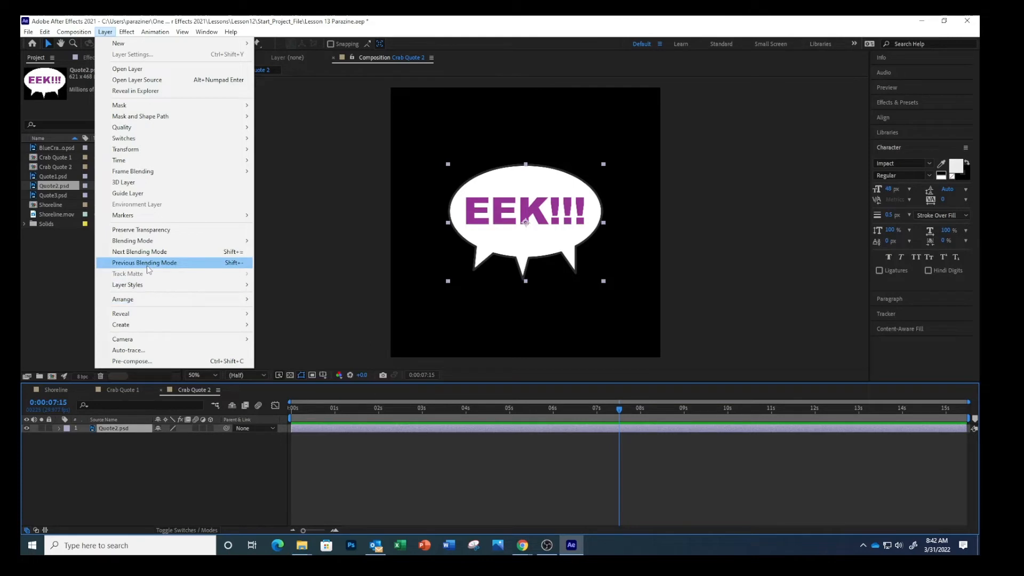
mouse_move(138, 157)
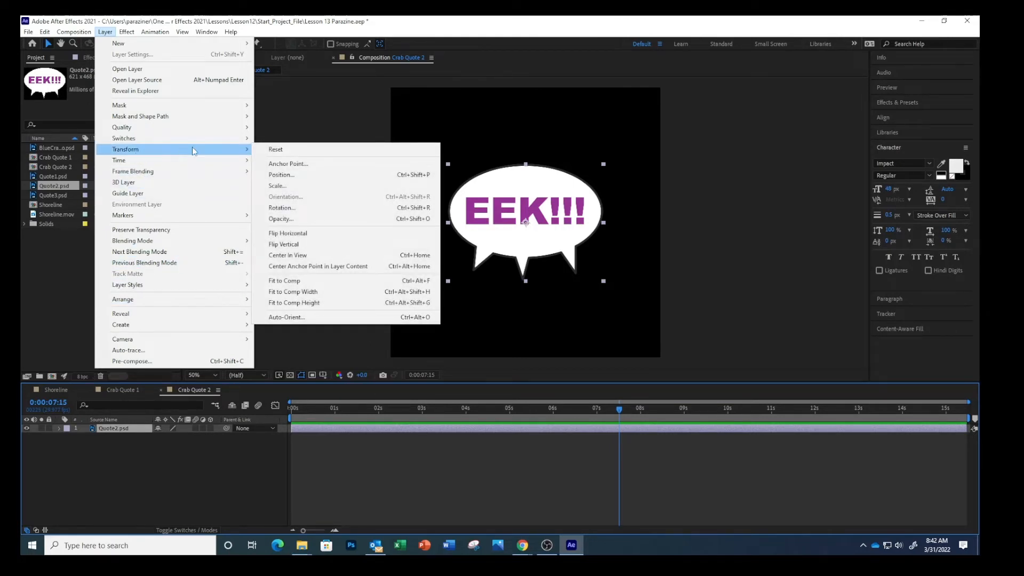
click(322, 280)
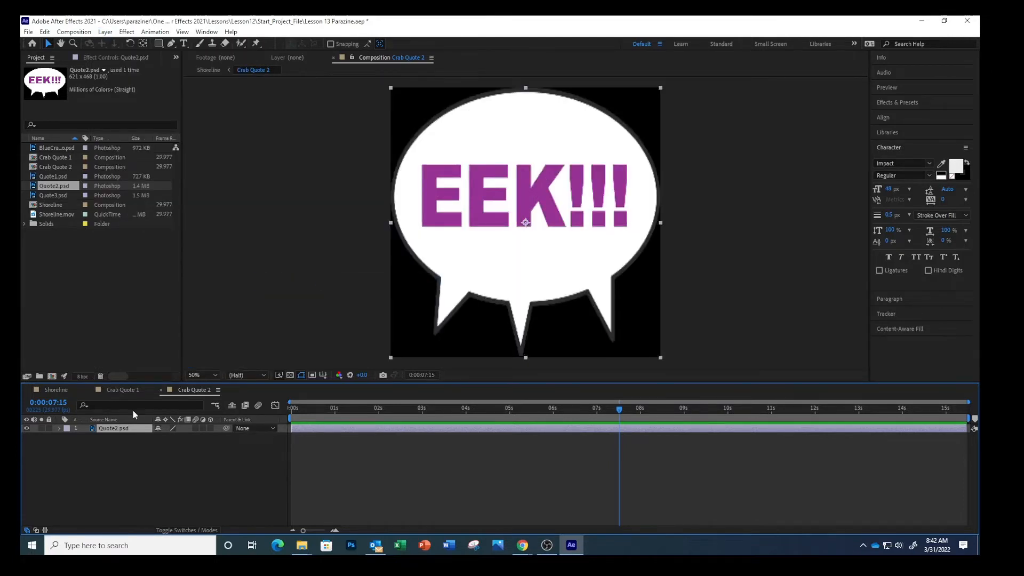
In the Shoreline composition, shift the Crab Quote 2 EEK!!! bubble over the crabs and scale it down.
click(56, 390)
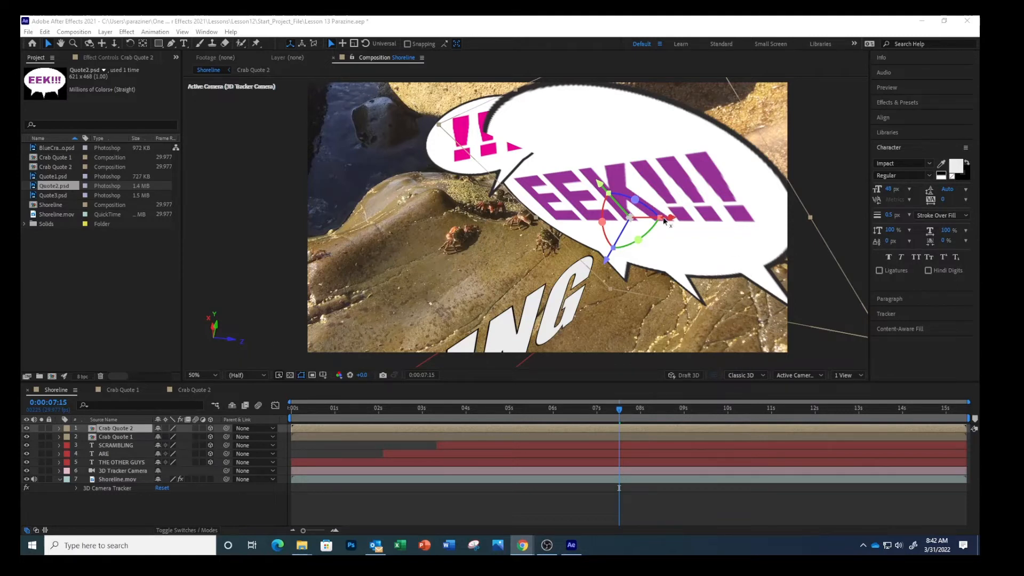
drag(574, 197, 715, 265)
scroll(715, 213, up, 1)
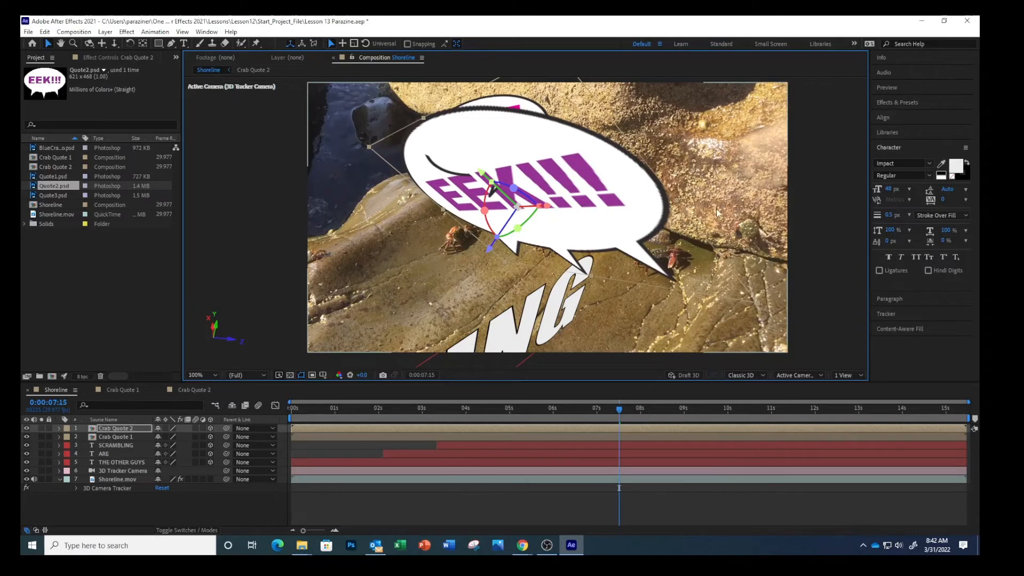
scroll(715, 213, down, 2)
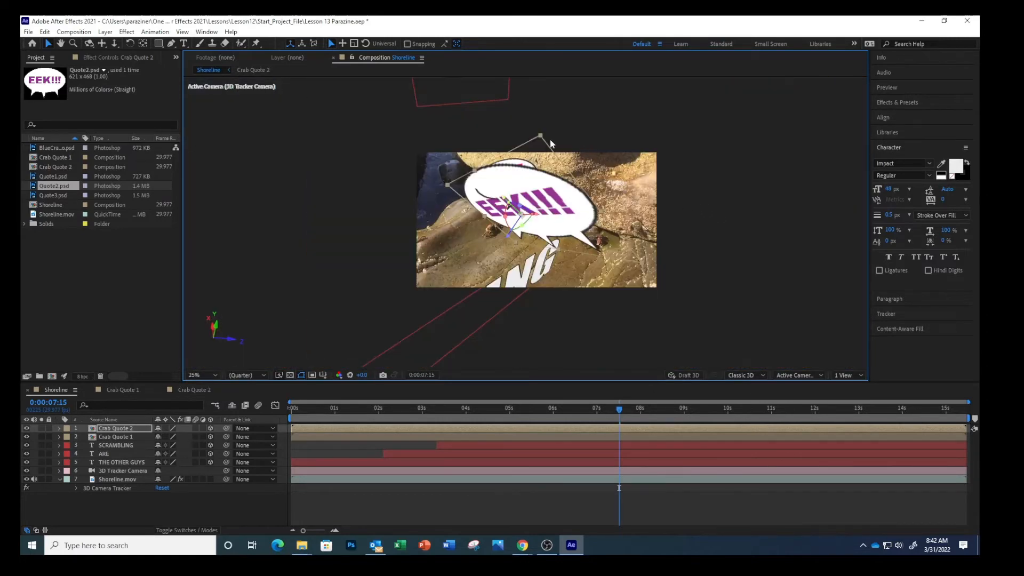
drag(540, 138, 539, 160)
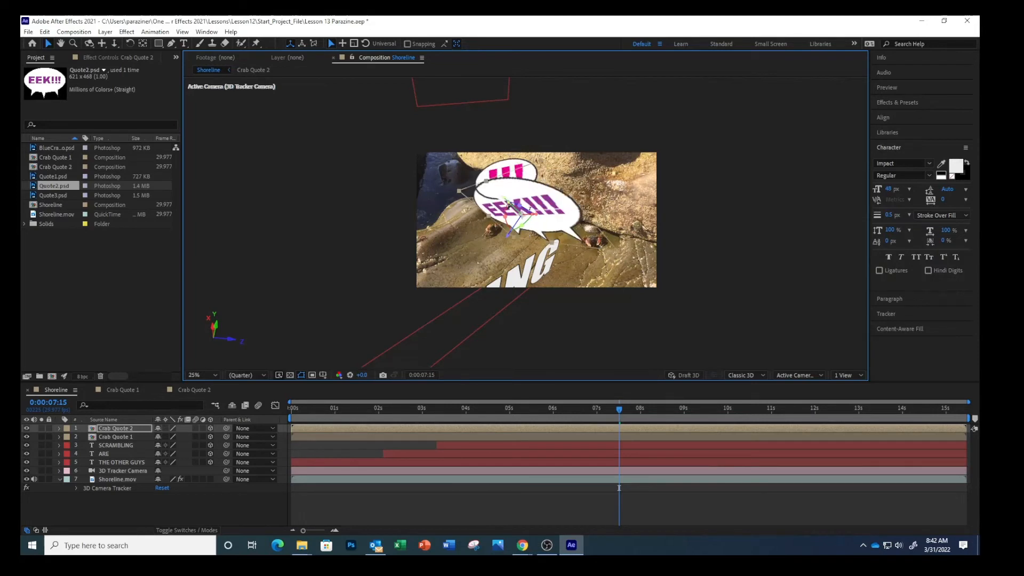
drag(513, 240, 535, 216)
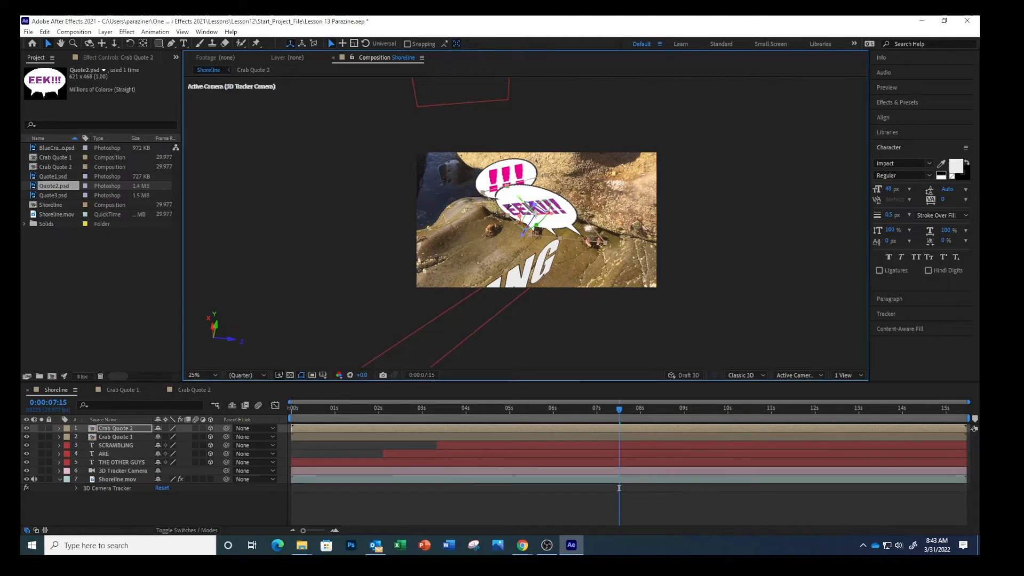
Rotate the EEK!!! bubble so its tails point down toward the crabs, and shrink it to about the size of the !!! bubble.
drag(536, 225, 521, 199)
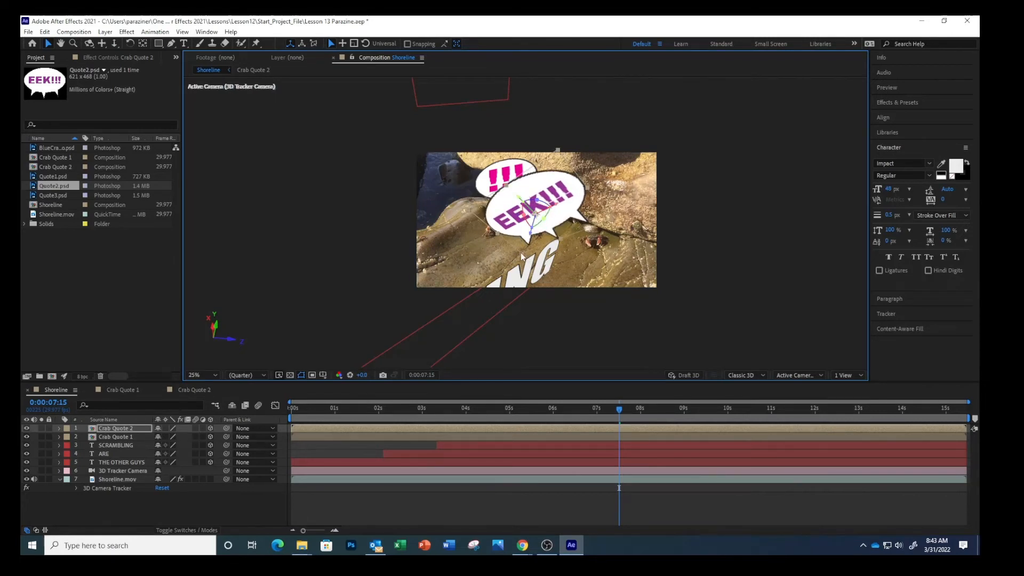
drag(521, 257, 552, 247)
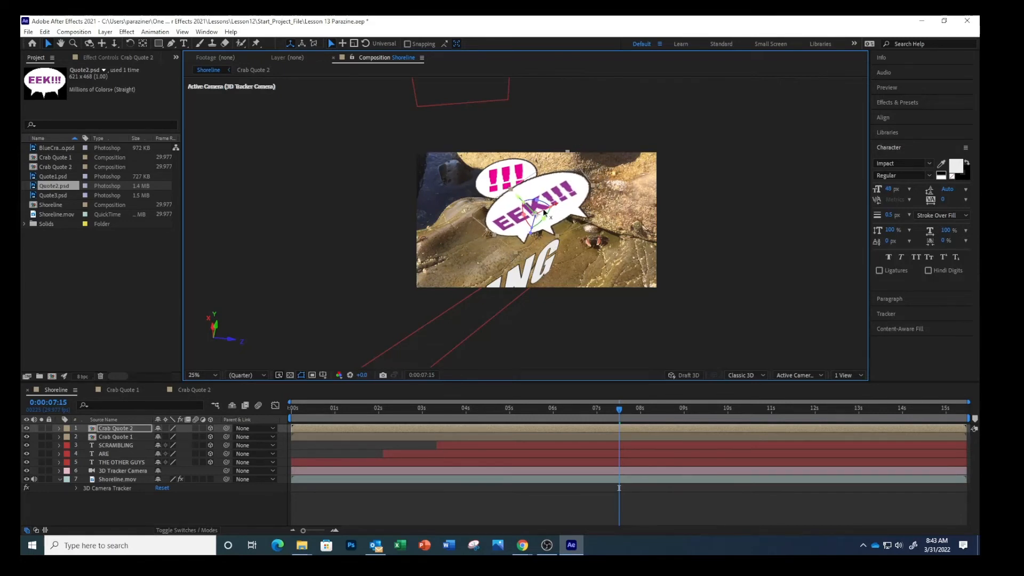
mouse_move(537, 199)
mouse_down()
mouse_move(548, 213)
mouse_move(544, 205)
mouse_up()
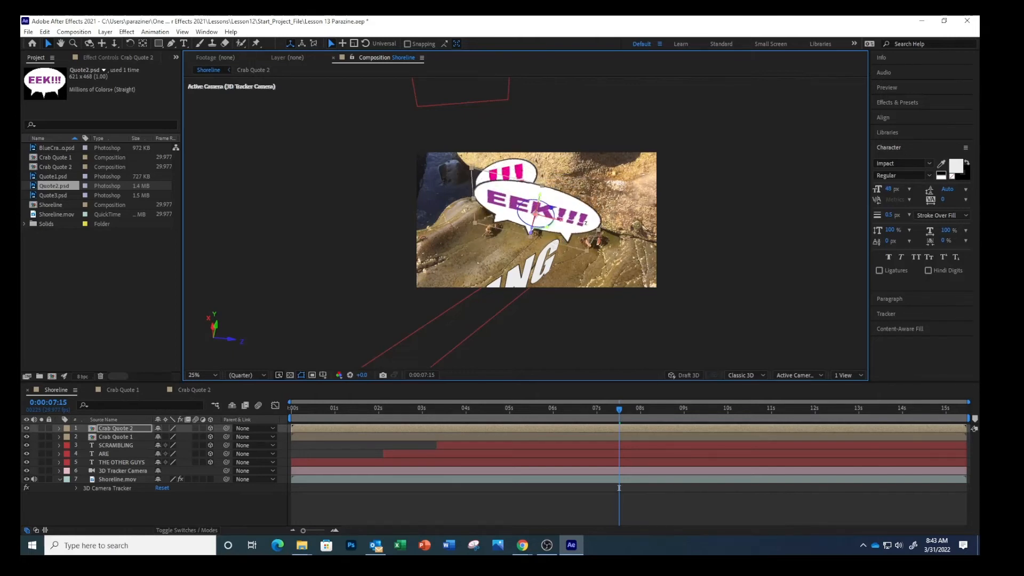
drag(600, 233, 561, 218)
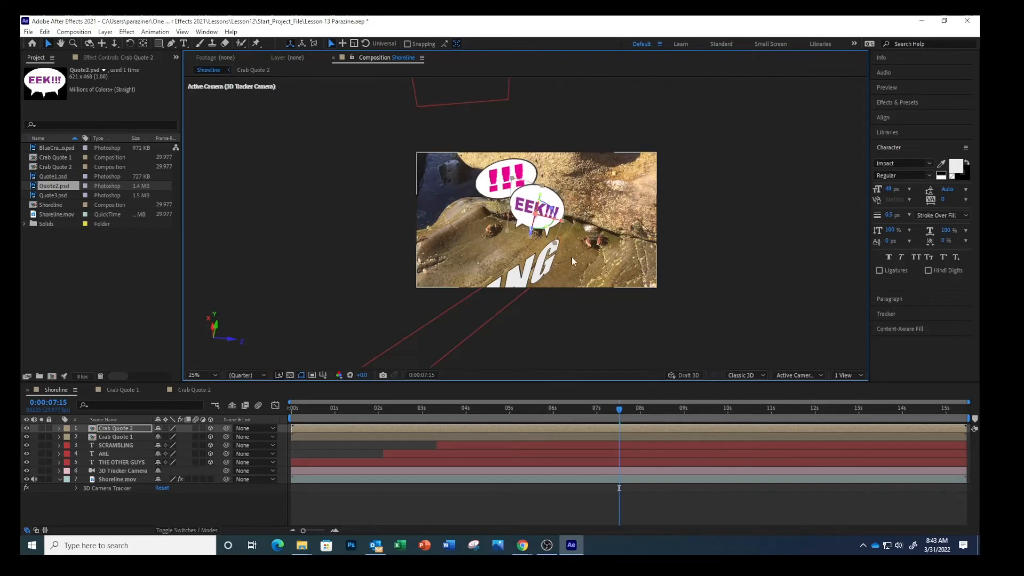
Position the EEK!!! bubble beside the !!! bubble, with its tails just above the group of crabs.
key(period)
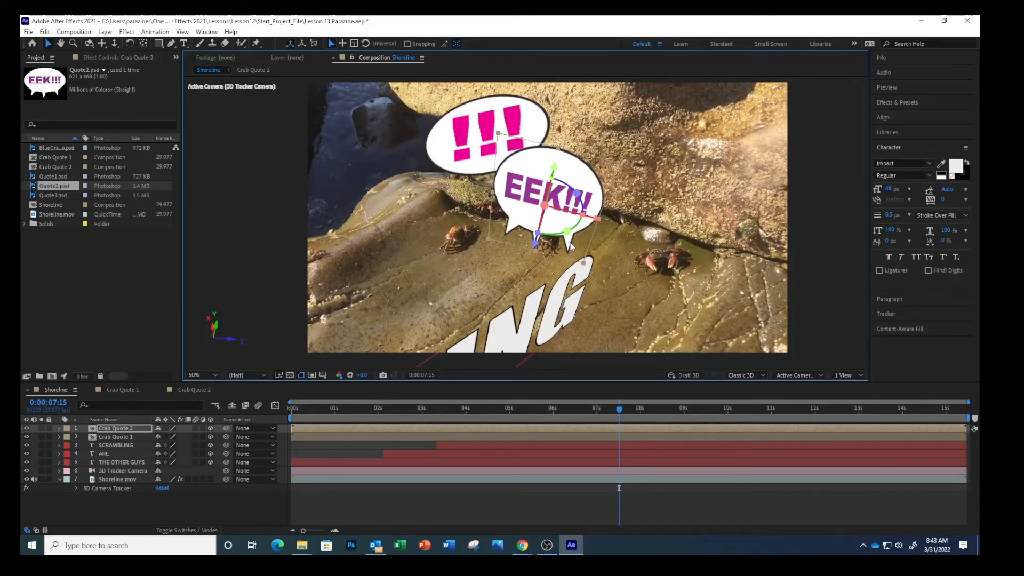
drag(574, 215, 594, 196)
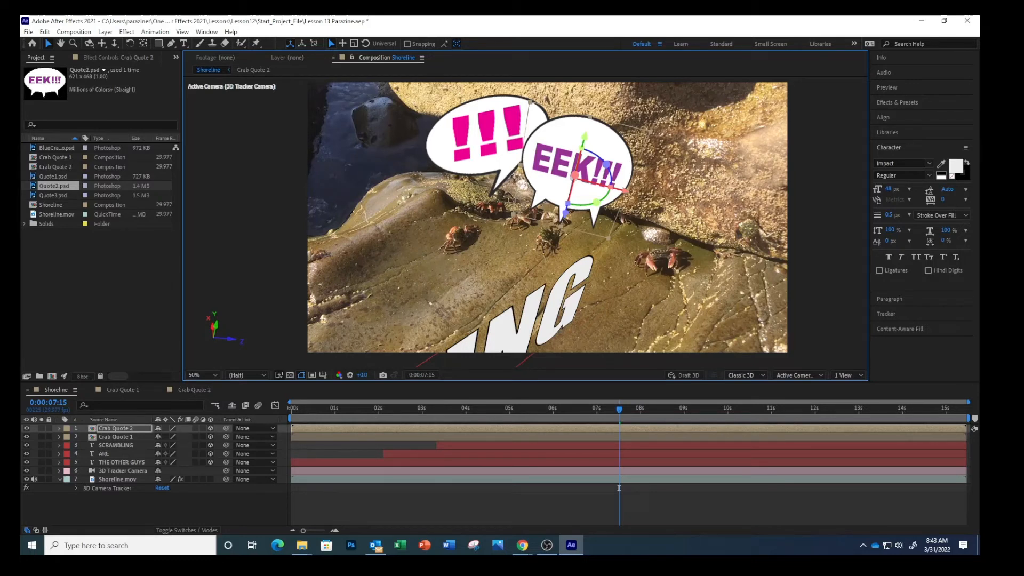
key(alt+Tab)
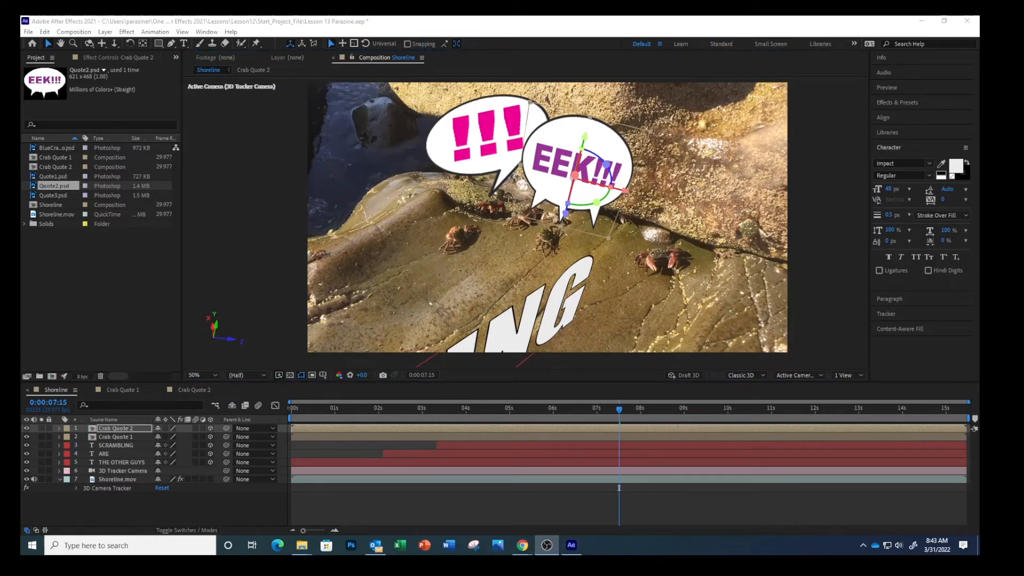
key(alt+Tab)
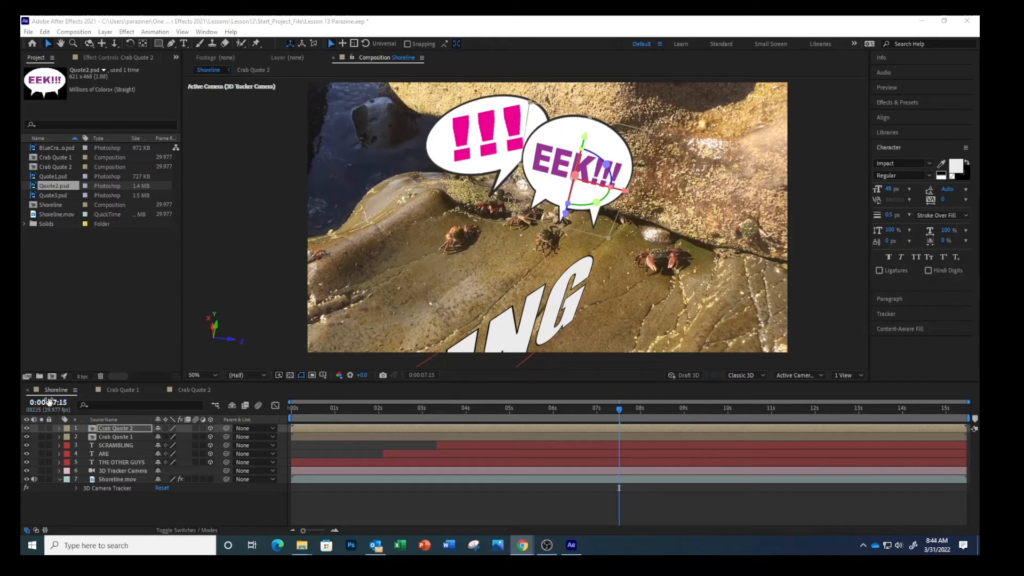
Go to 0:00:09:01 and set the Shoreline.mov 3D Camera Tracker's track point size to 25% and target size to 50%.
click(55, 400)
text(901)
key(Return)
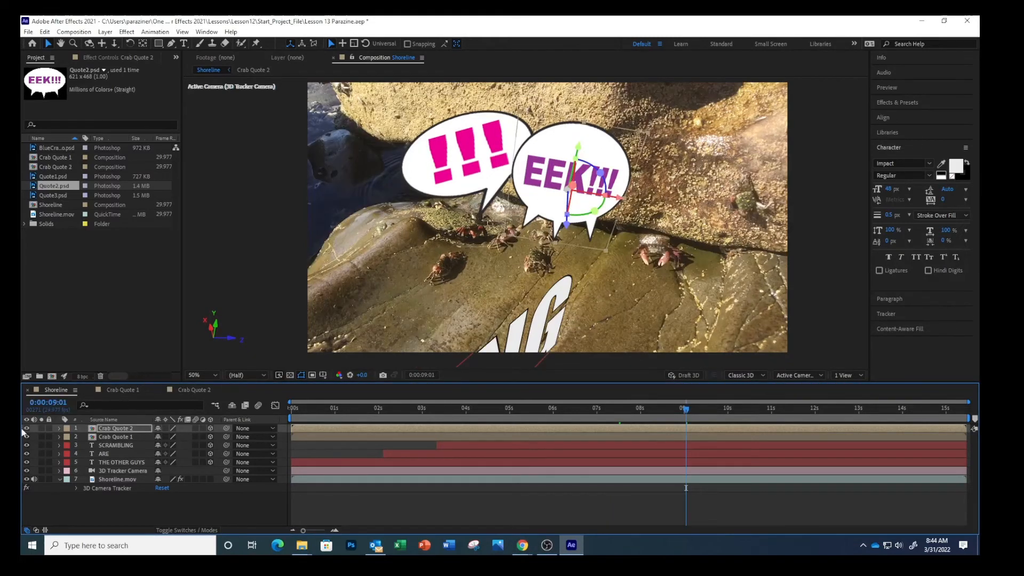
click(113, 479)
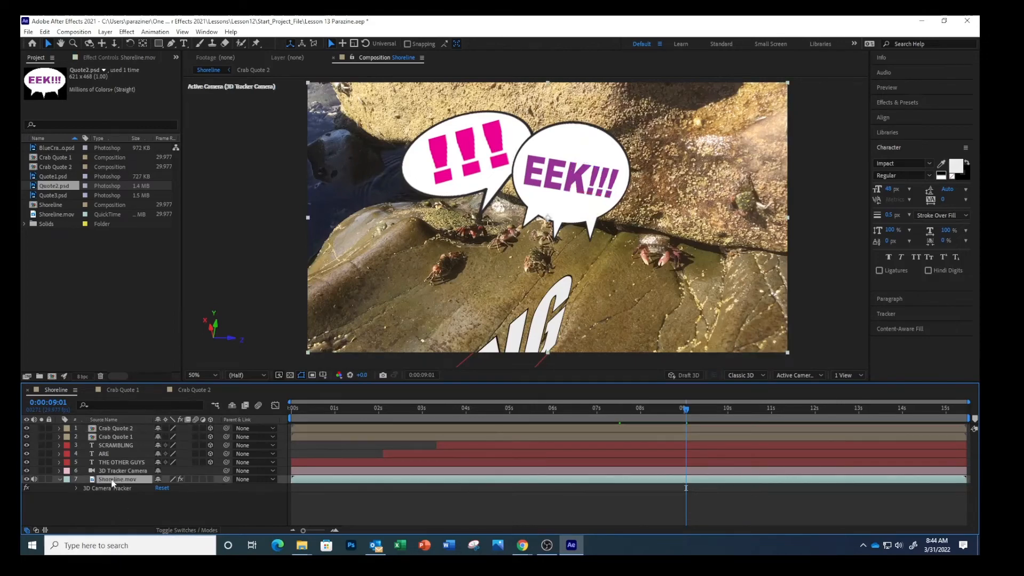
click(108, 488)
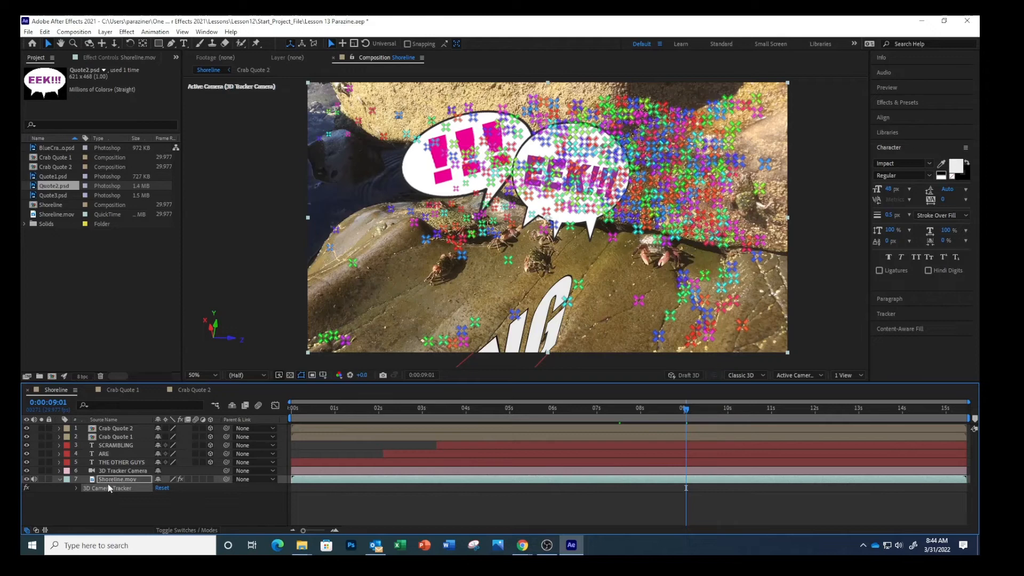
click(91, 55)
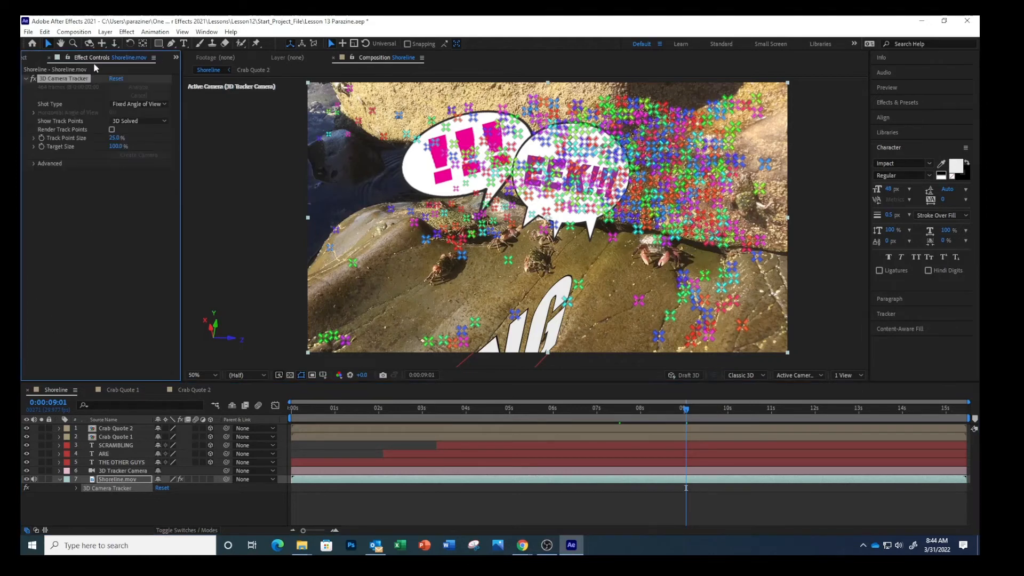
click(114, 137)
text(50)
key(Return)
click(116, 147)
text(50)
key(Return)
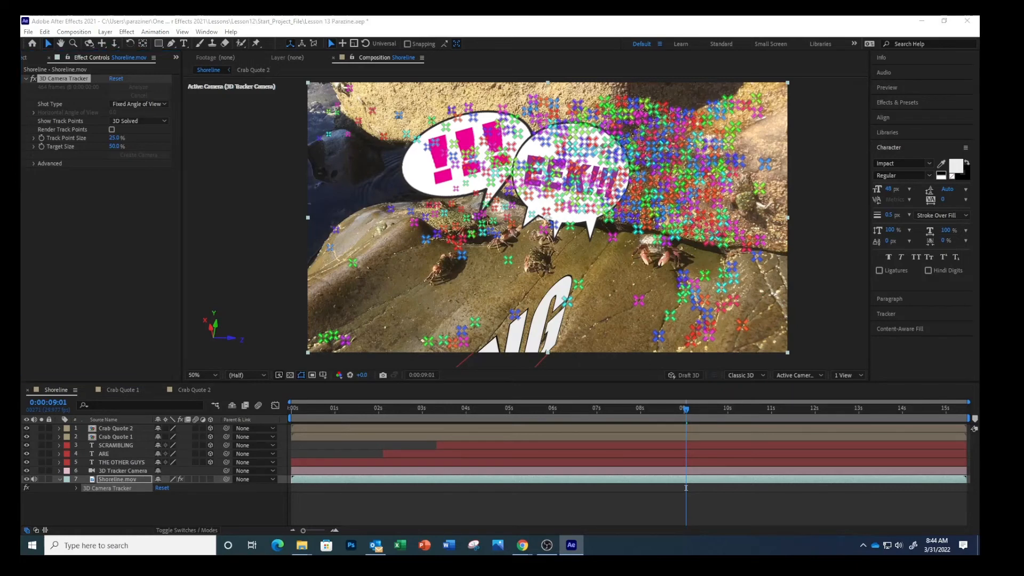
Create a solid from the track points near the crab right of the group and pre-compose it as Crab Quote 3, leaving all attributes in Shoreline.
click(706, 237)
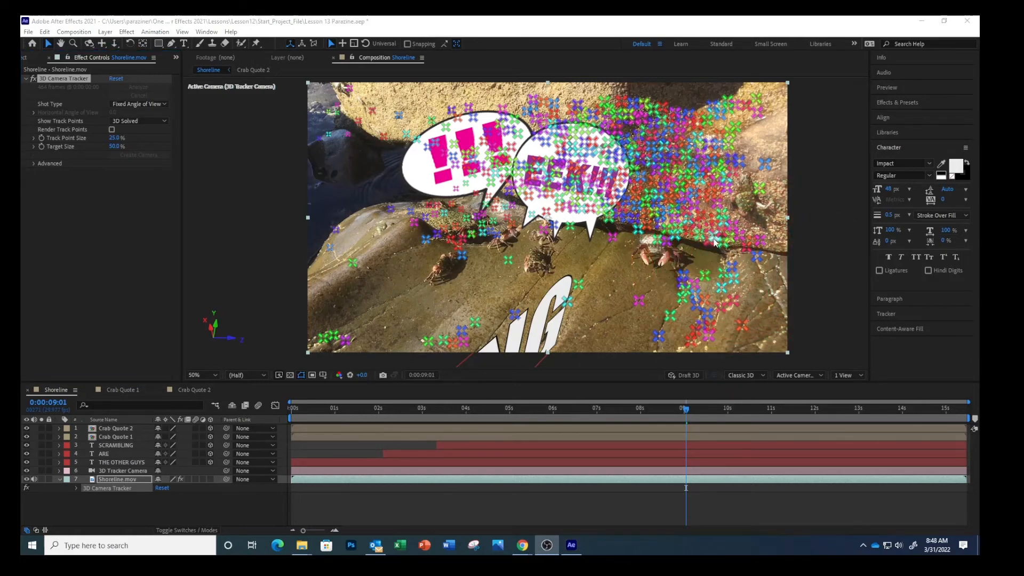
right_click(713, 261)
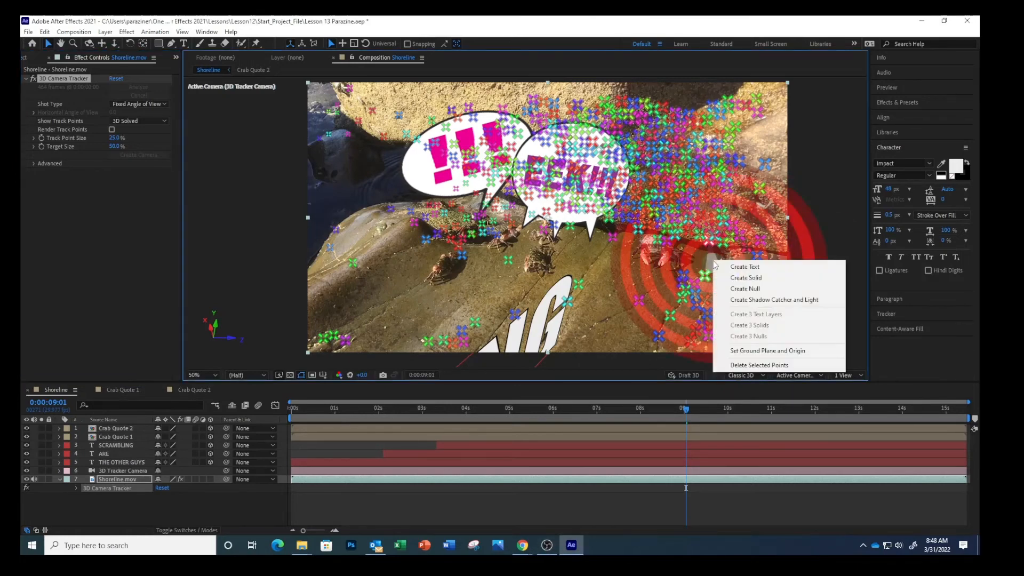
click(729, 280)
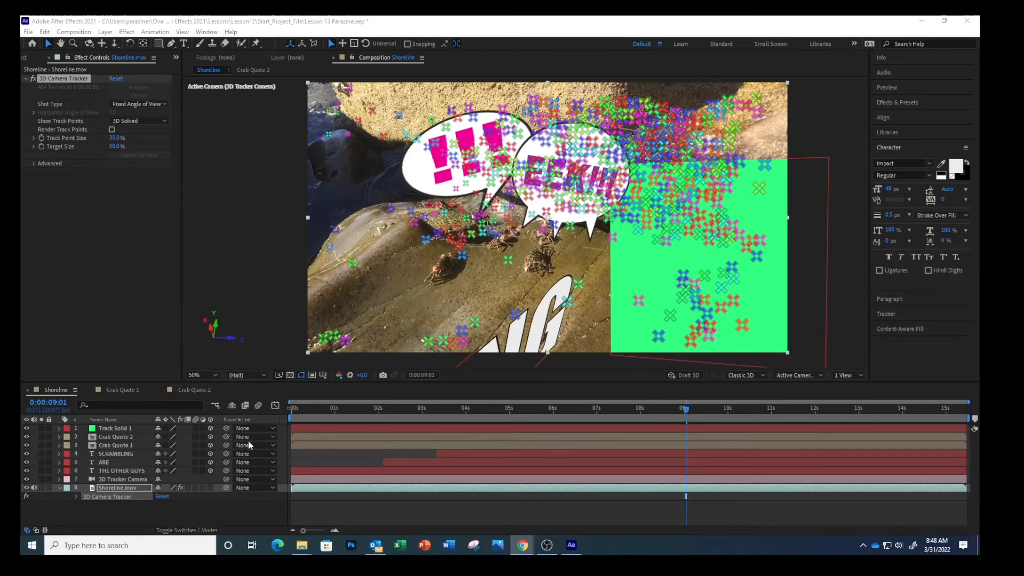
right_click(131, 428)
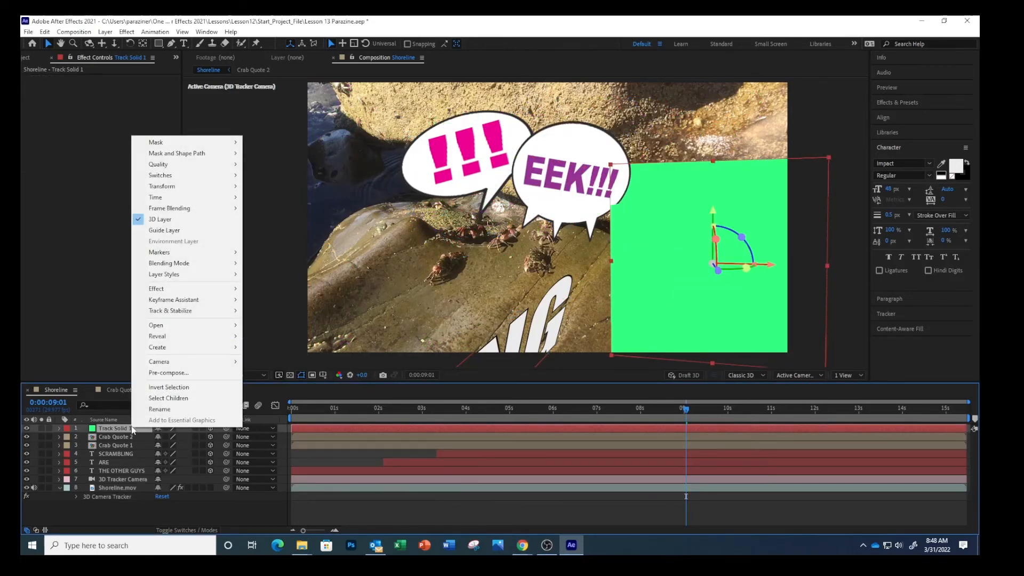
click(160, 373)
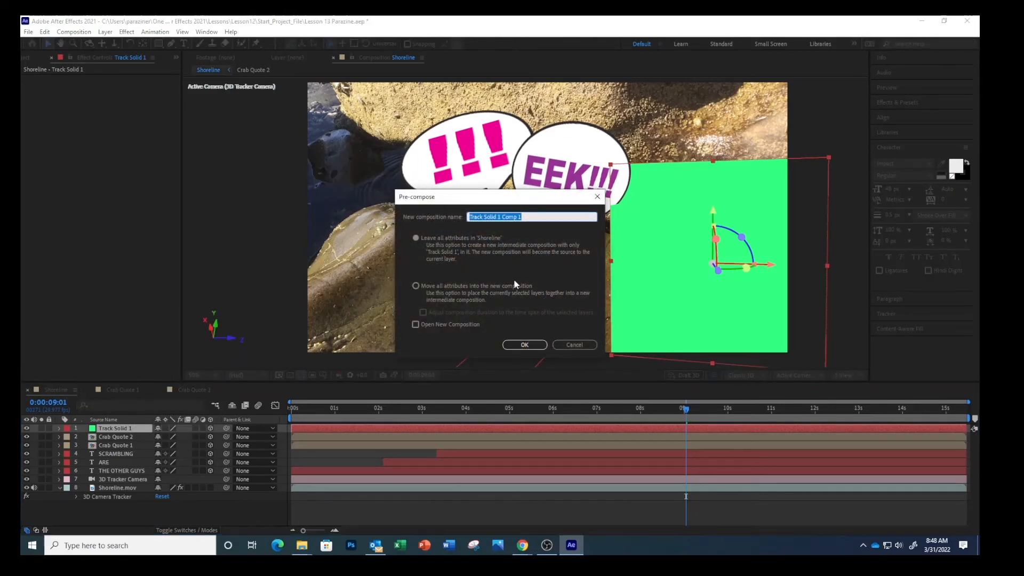
text(Crab Quote 3)
key(Return)
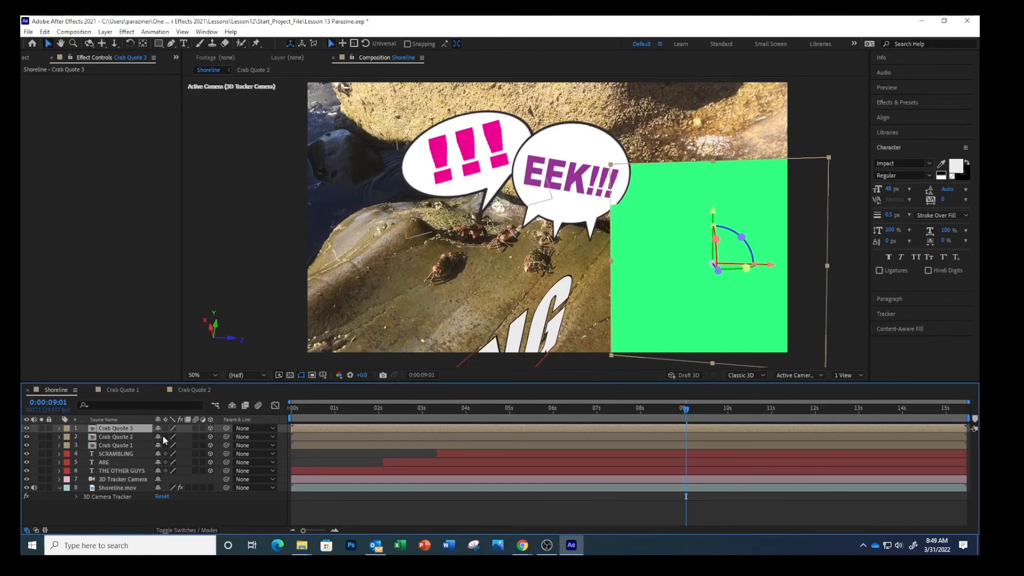
Delete the Track Solid 1 layer inside the Crab Quote 3 composition and show the project's files.
double_click(137, 431)
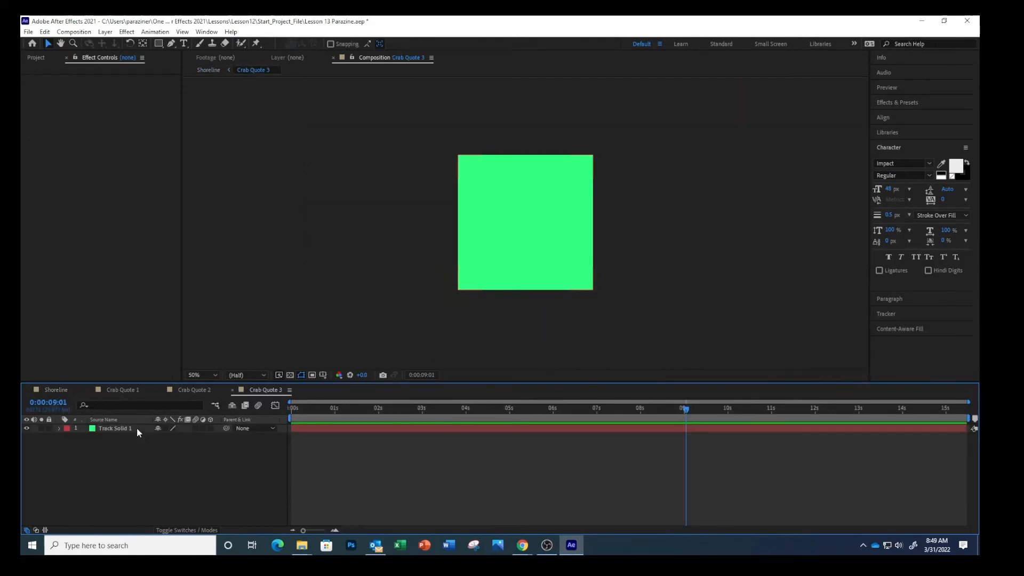
key(Delete)
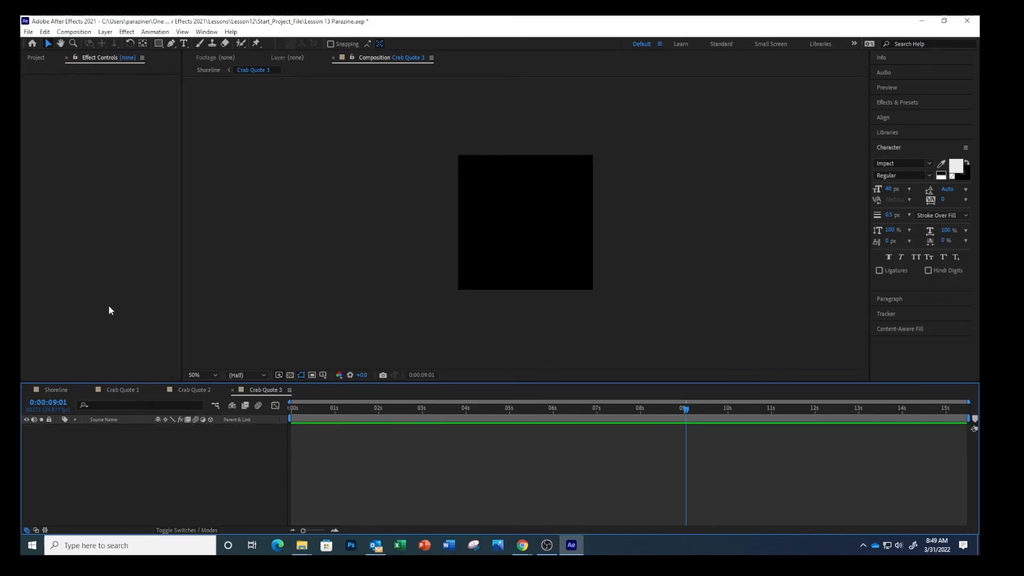
click(36, 57)
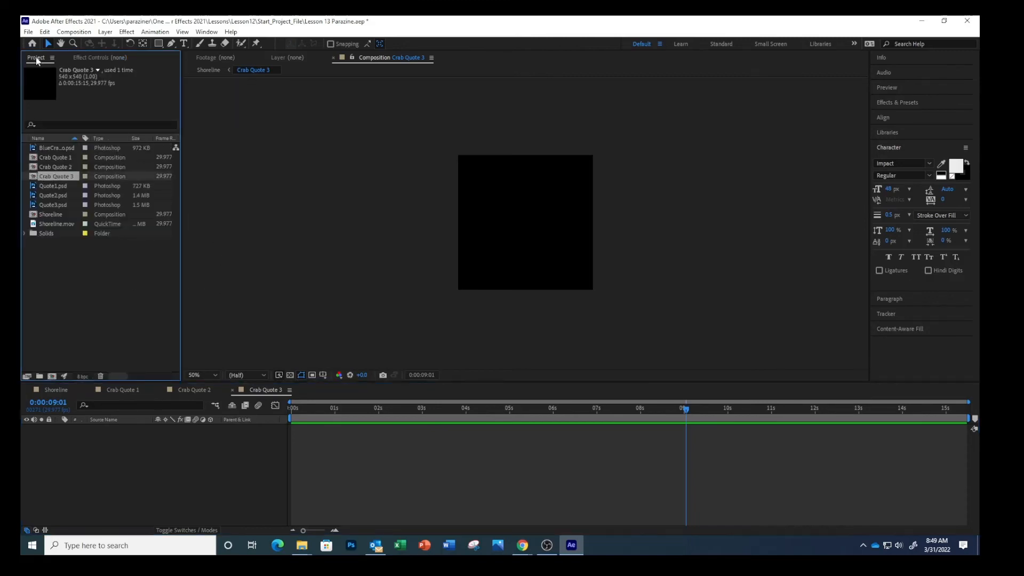
Add Quote3.psd to the Crab Quote 3 composition and scale it with Fit to Comp.
click(56, 204)
drag(55, 206, 95, 439)
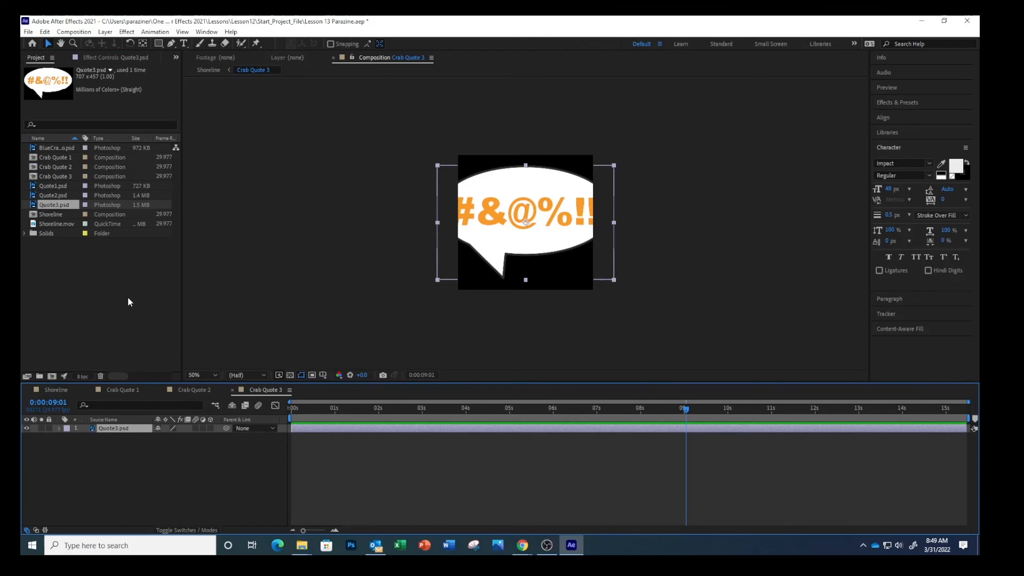
click(105, 31)
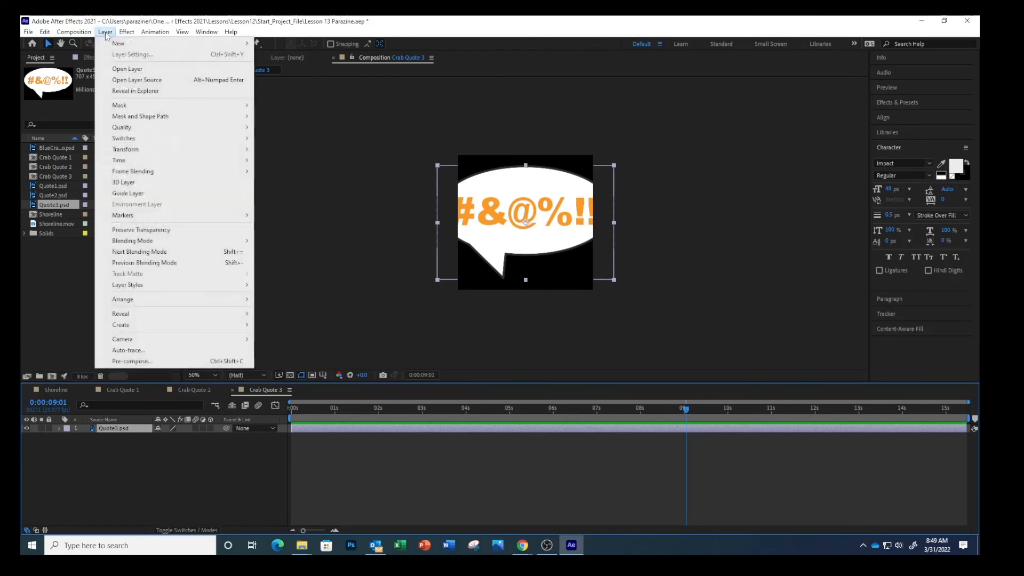
mouse_move(134, 151)
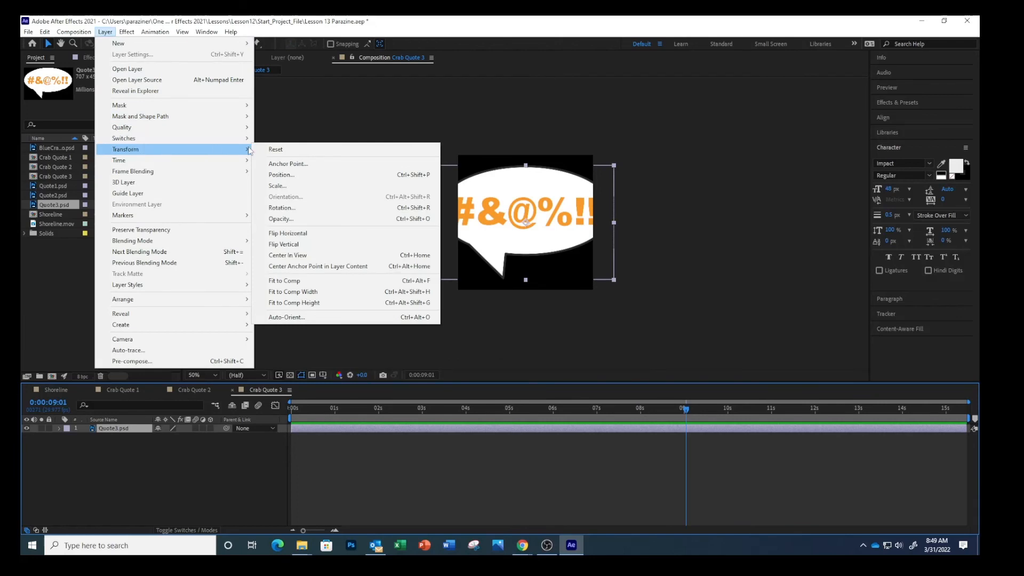
click(300, 283)
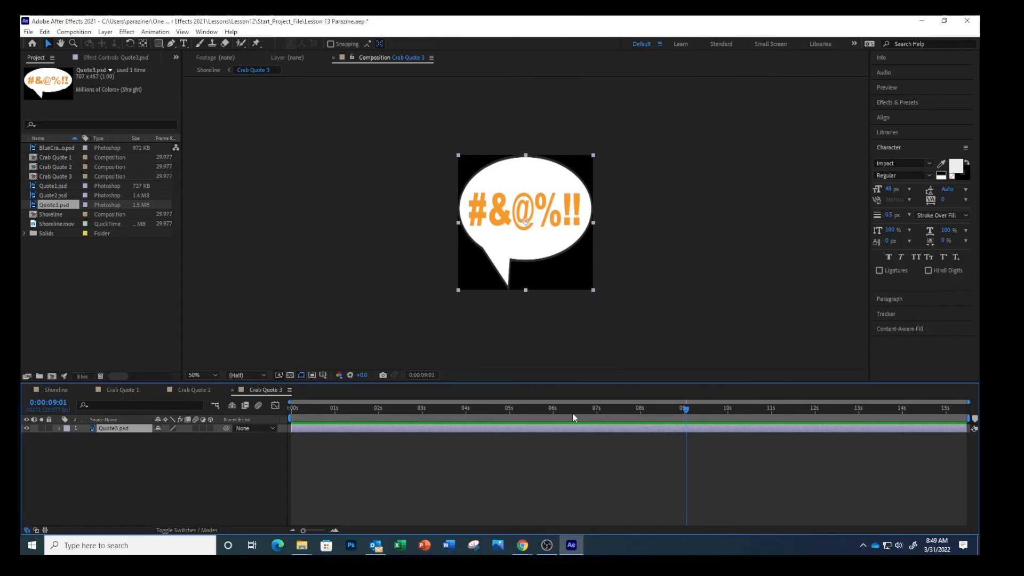
In the Shoreline composition, shrink the #&@%!! bubble to slightly narrower than the EEK!!! bubble and place it just above the crab right of the group.
click(55, 391)
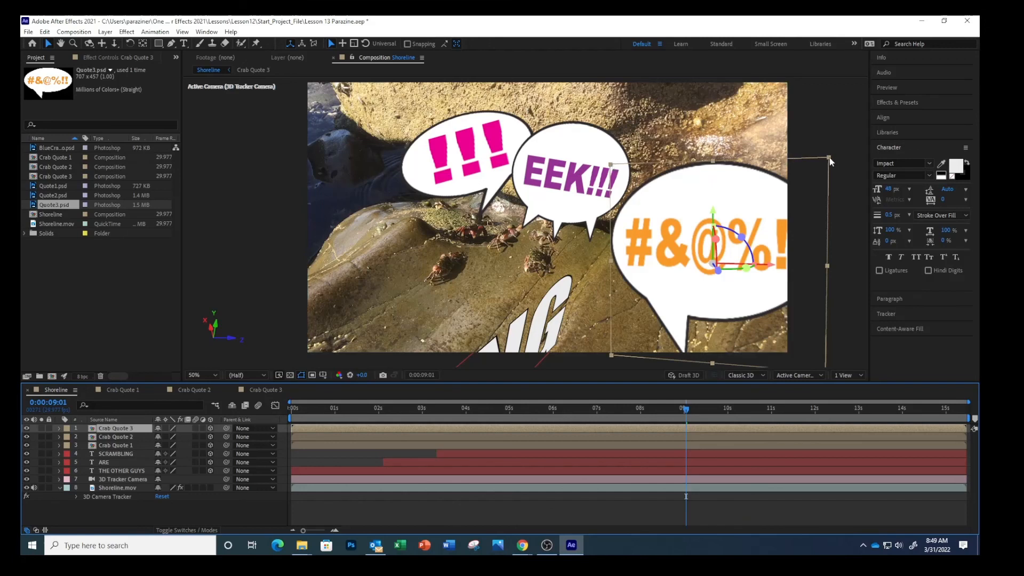
drag(829, 158, 770, 219)
drag(706, 236, 680, 175)
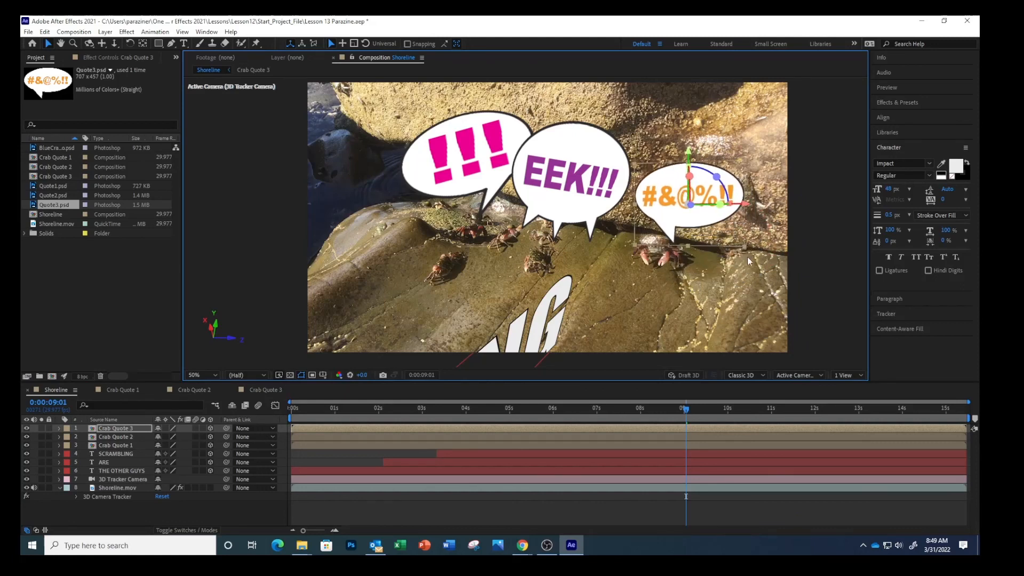
drag(746, 247, 742, 244)
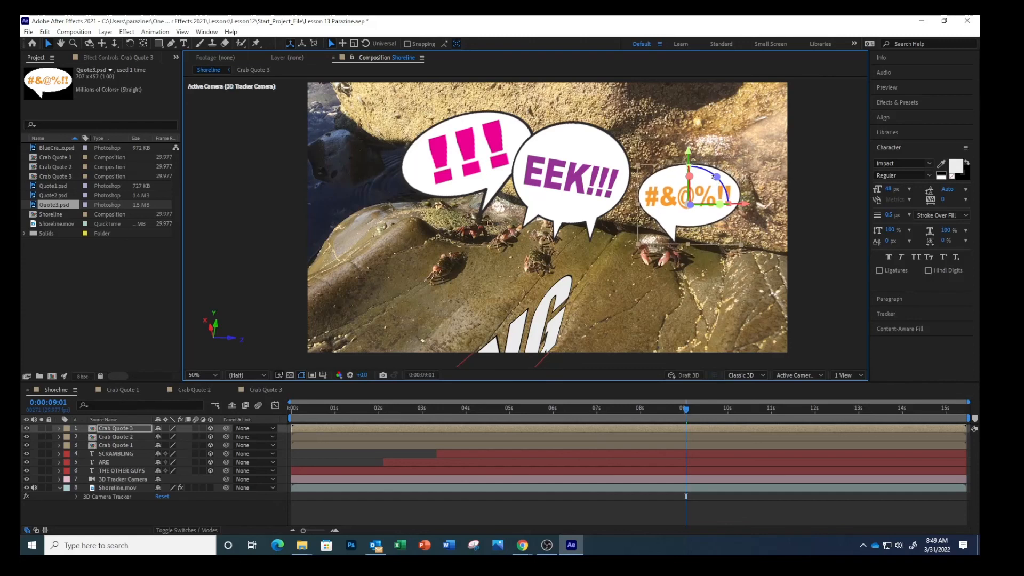
Rotate the #&@%!! bubble slightly clockwise above its crab and save the project.
drag(698, 167, 709, 171)
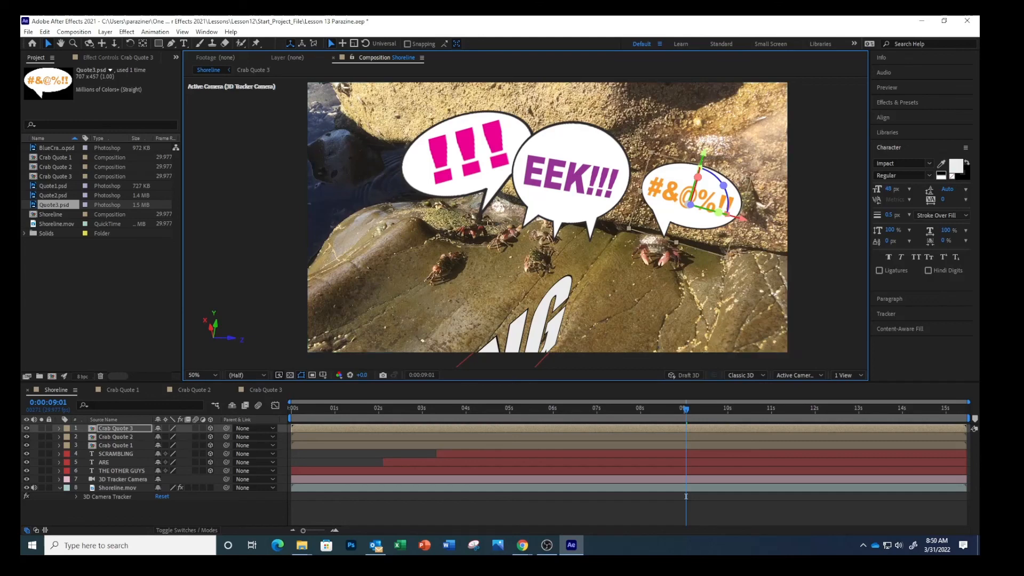
click(28, 31)
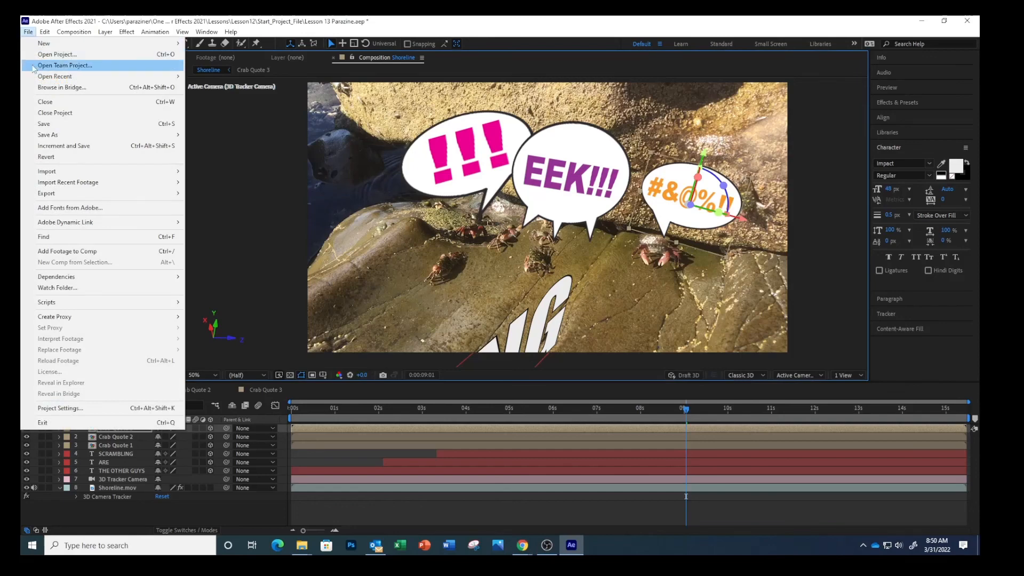
click(44, 124)
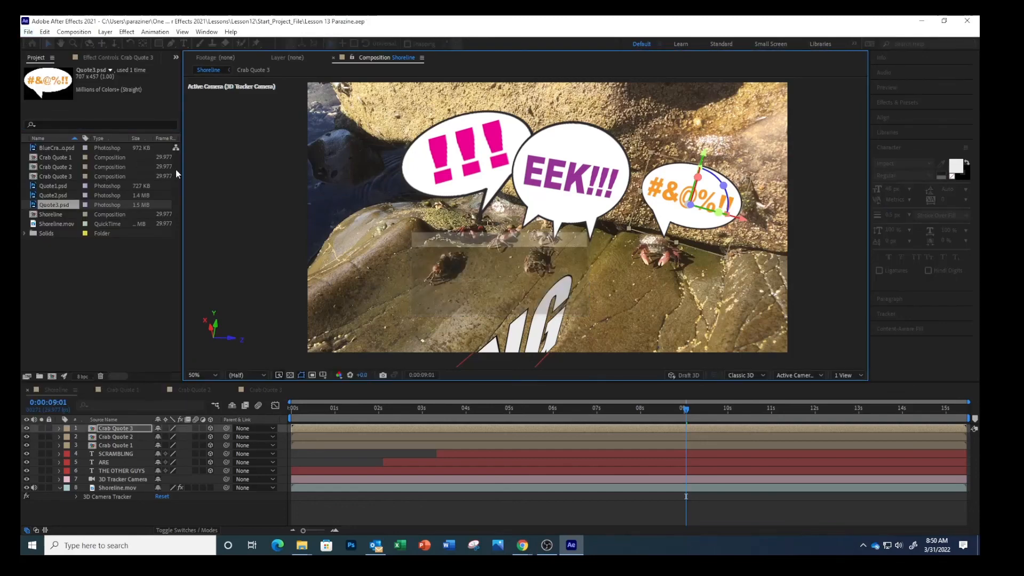